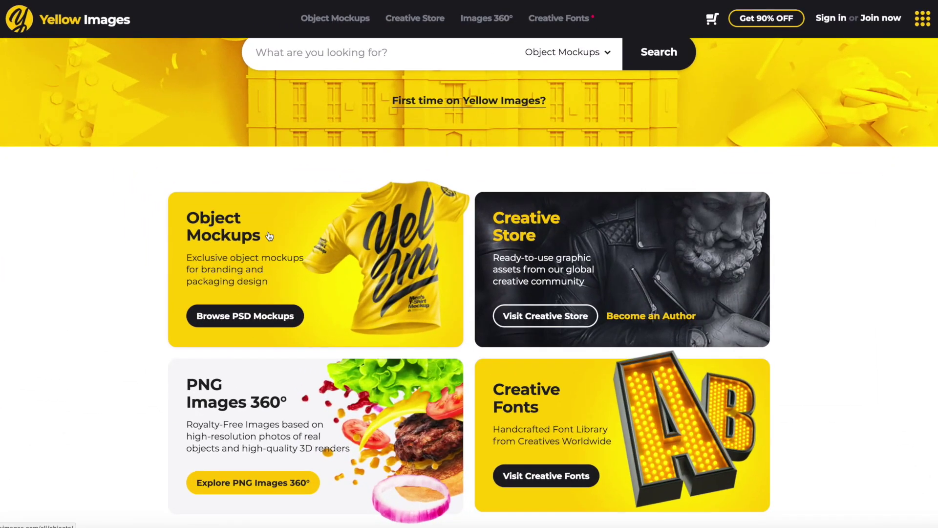
Open the Object Mockups catalogue of PSD mockups on Yellow Images and browse through its listings.
click(260, 317)
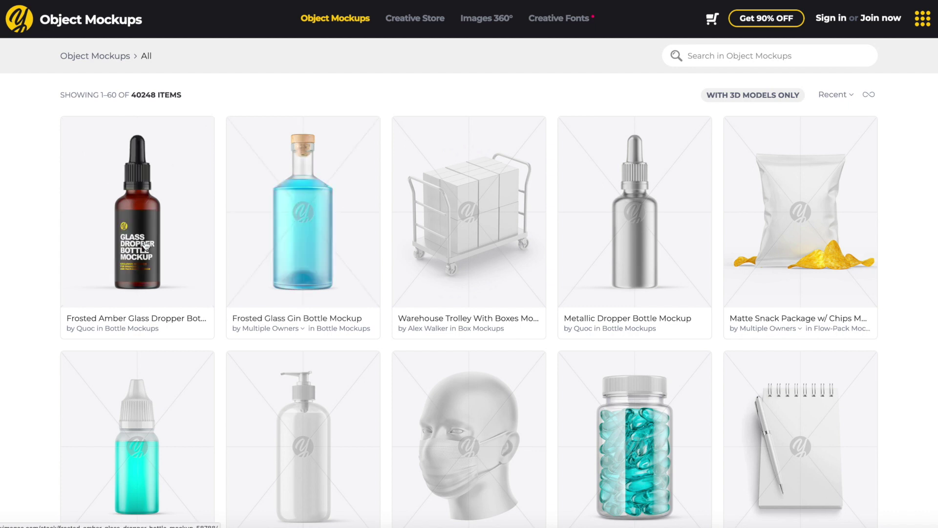
scroll(909, 417, down, 10)
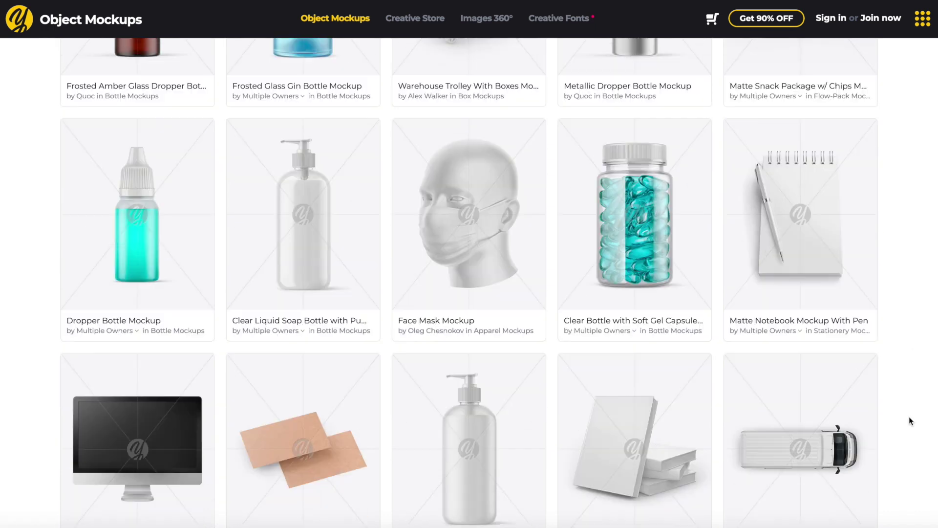
scroll(909, 416, down, 3)
scroll(792, 313, down, 3)
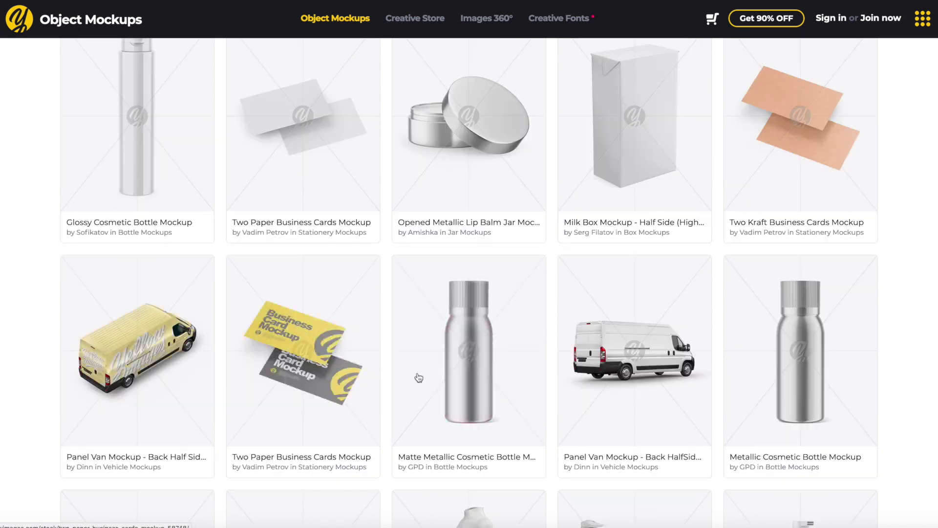
scroll(494, 383, down, 15)
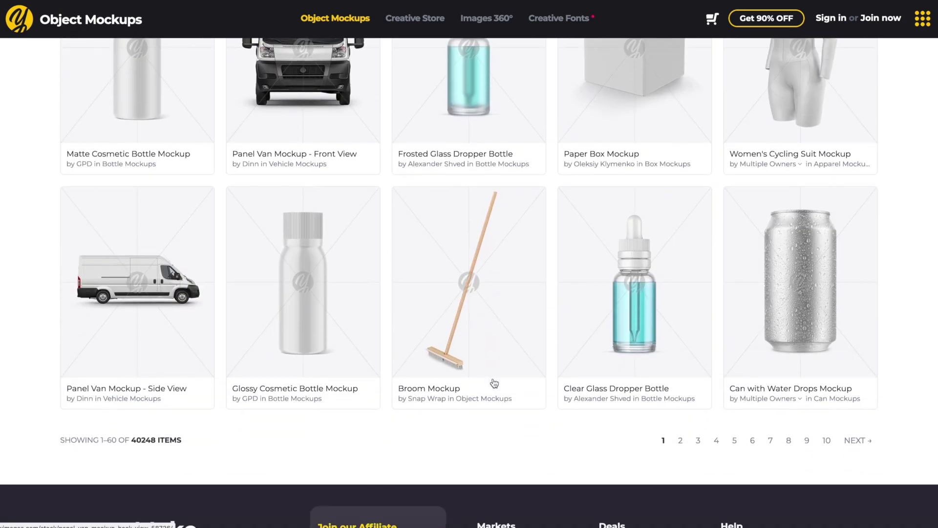
Open the Men's Crew Neck T-Shirt mockup and view its preview images, including the striped design and sleeve close-ups.
click(802, 235)
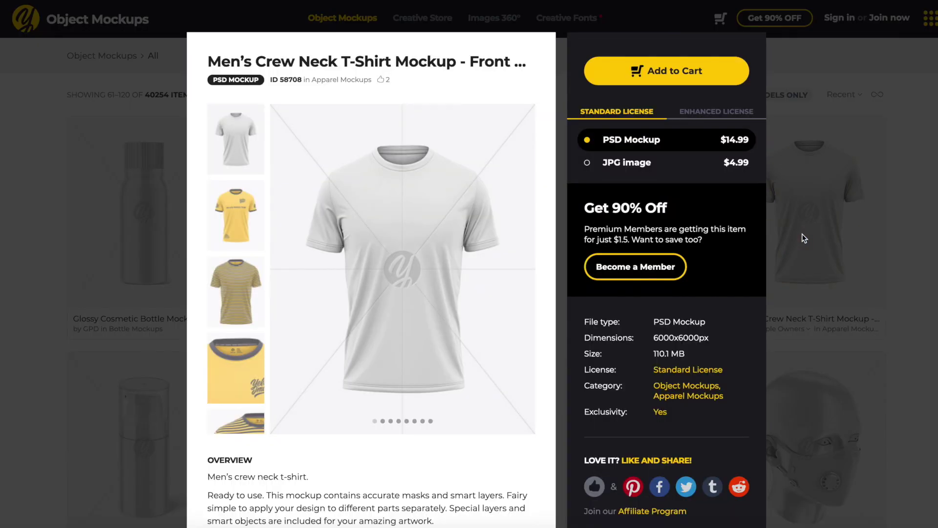
click(239, 216)
click(238, 219)
click(239, 219)
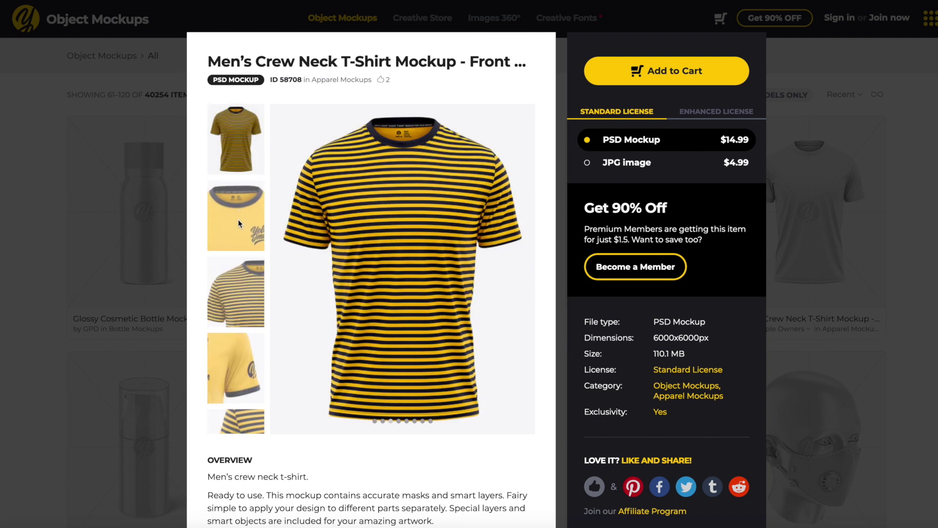
click(242, 300)
scroll(242, 300, down, 1)
click(236, 271)
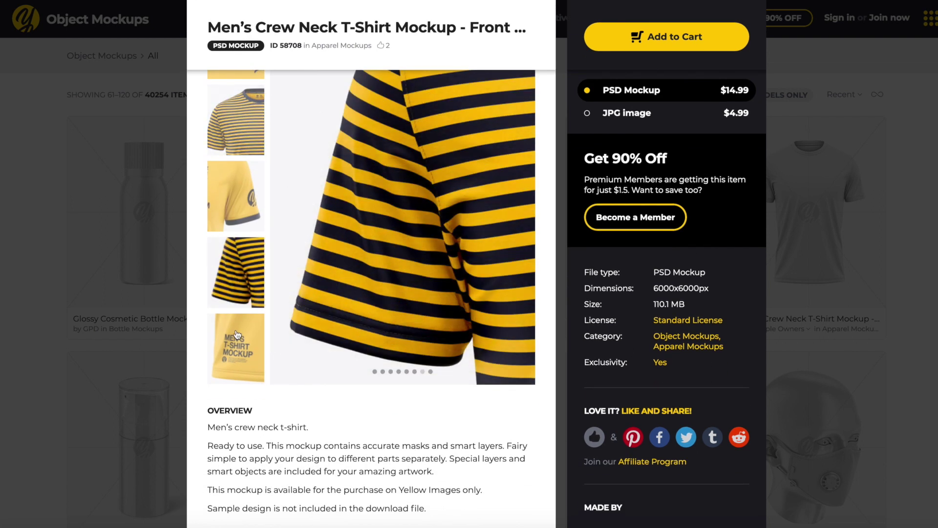
click(236, 333)
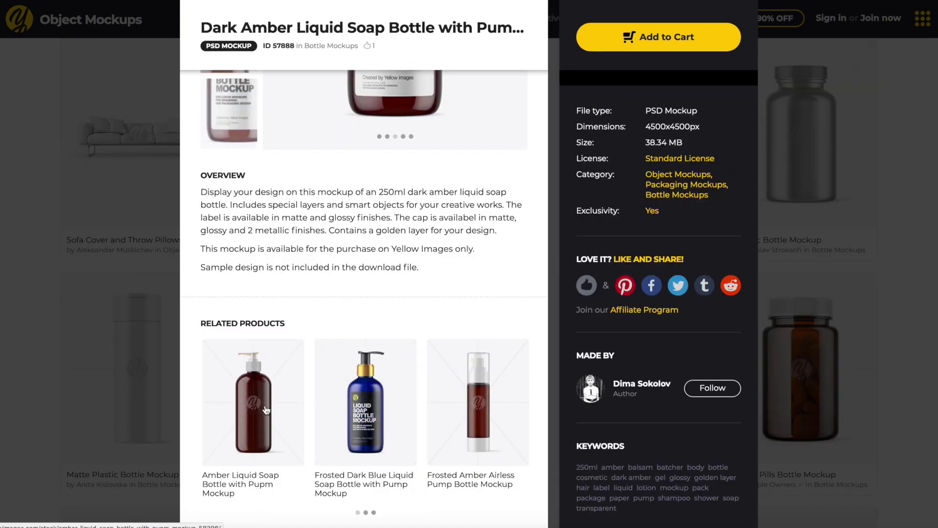
Look over the Dark Amber Liquid Soap Bottle mockup page and the site's Creative Fonts and Images 360° sections.
scroll(461, 353, up, 2)
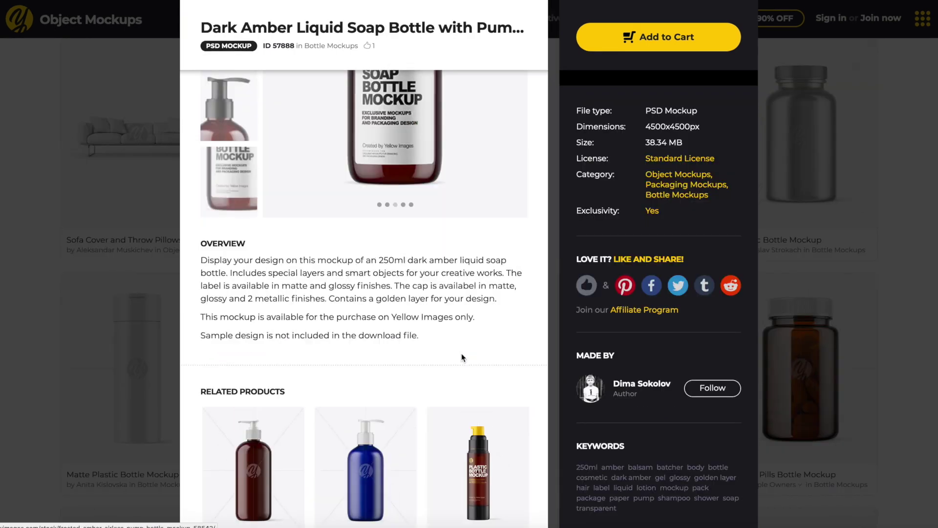
scroll(461, 353, up, 4)
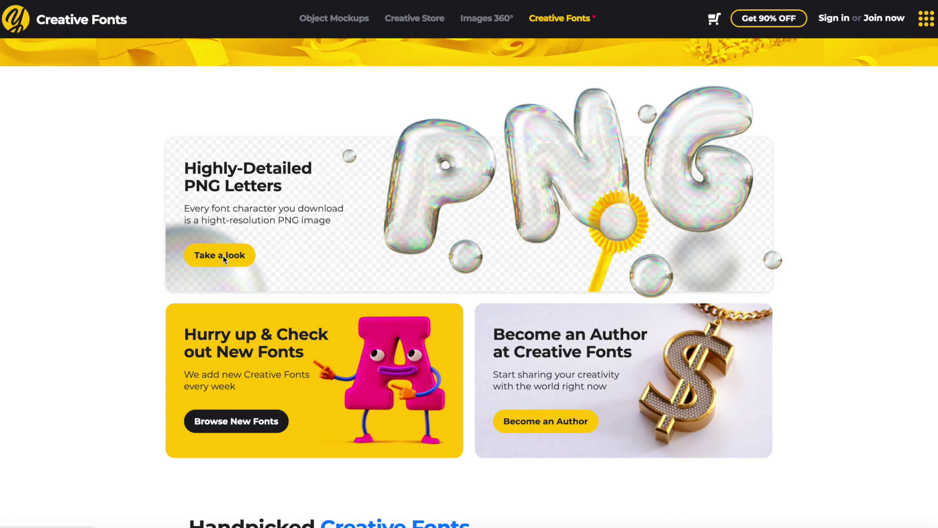
click(225, 255)
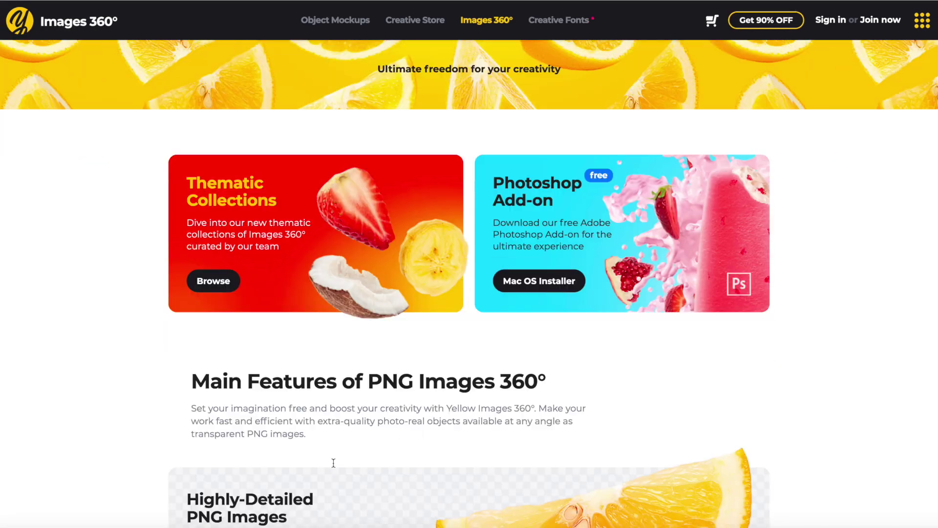
scroll(338, 474, down, 7)
scroll(338, 474, down, 8)
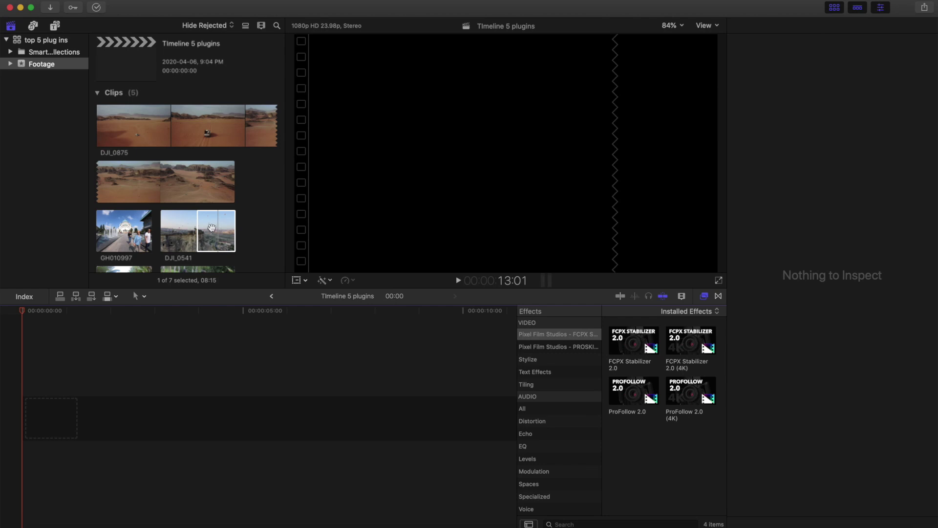
In Final Cut Pro, add the selected DJI_0541 range to the empty timeline, play it, and trim its end at 04:16.
drag(215, 229, 31, 436)
key(super+4)
key(space)
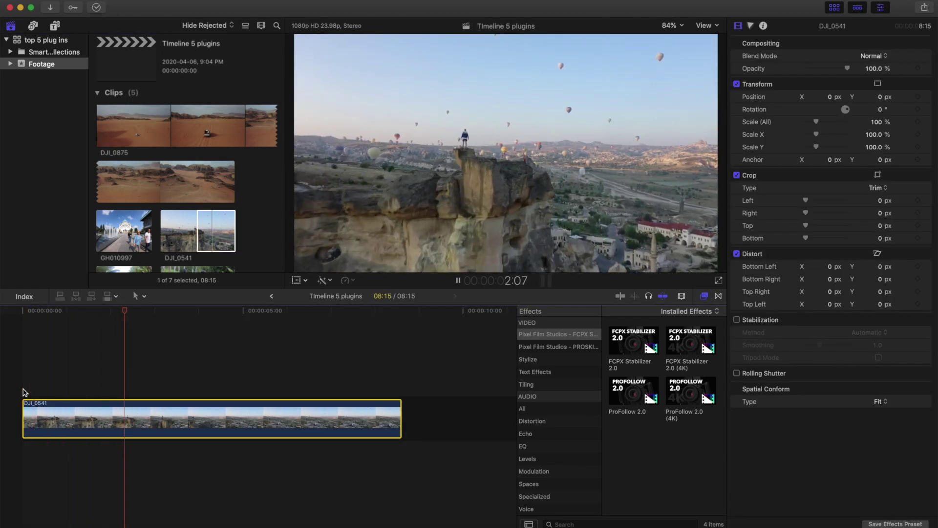
key(space)
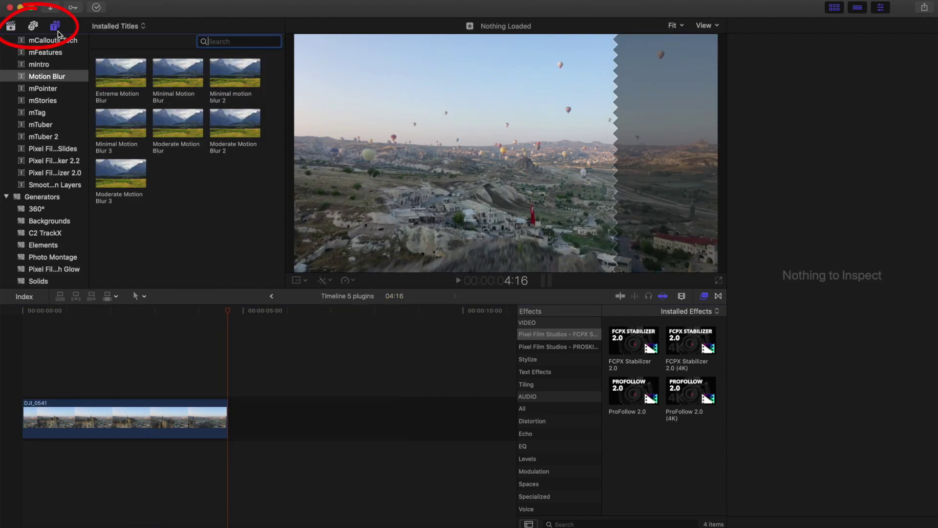
Find the Custom title among the installed titles and place it directly after the DJI_0541 clip in the timeline.
scroll(62, 73, up, 5)
click(49, 43)
scroll(216, 222, down, 5)
drag(235, 221, 267, 422)
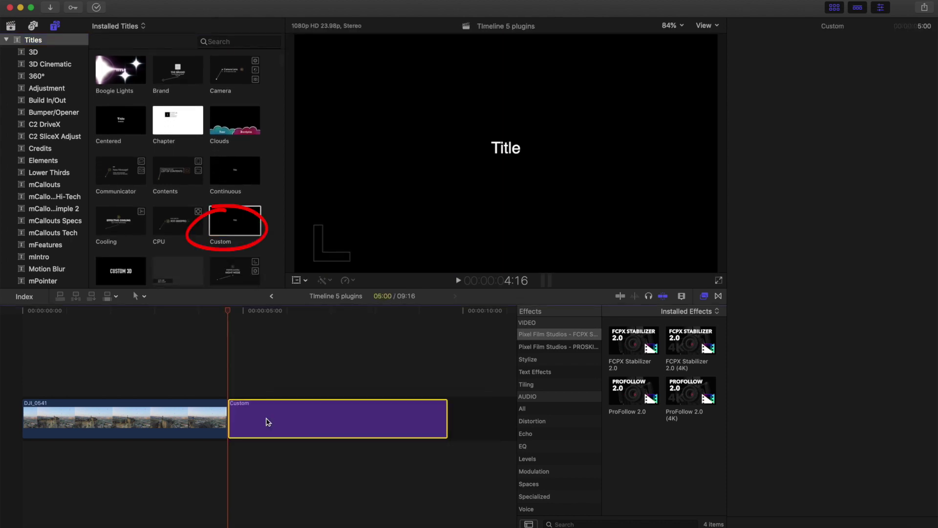
Set the Custom title's text to "turkey" in the something wild font, enlarge it, and adjust its position in the frame.
click(750, 26)
click(757, 44)
click(766, 95)
text(turkey)
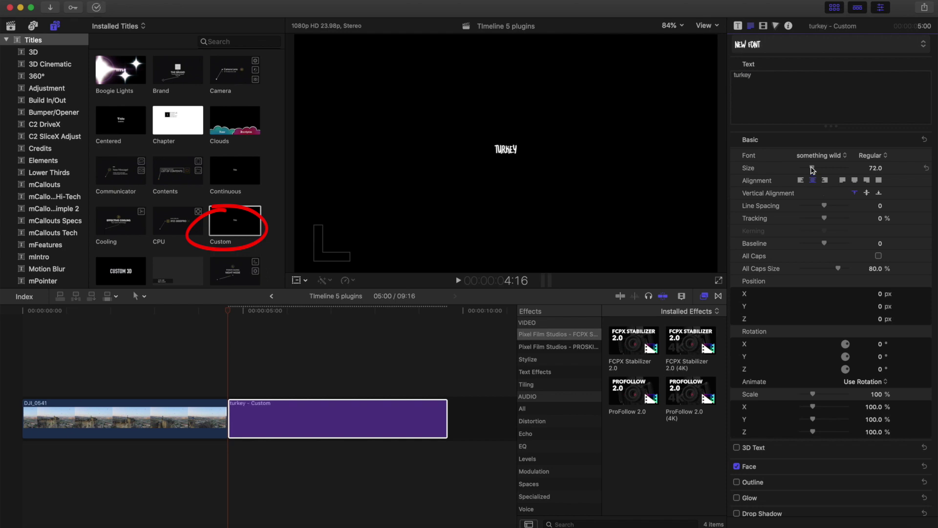
drag(813, 168, 834, 167)
drag(506, 143, 507, 153)
Add the Auto Tracker 2.2 Drop Zone title above the DJI_0541 clip, starting at the beginning of the timeline.
click(22, 348)
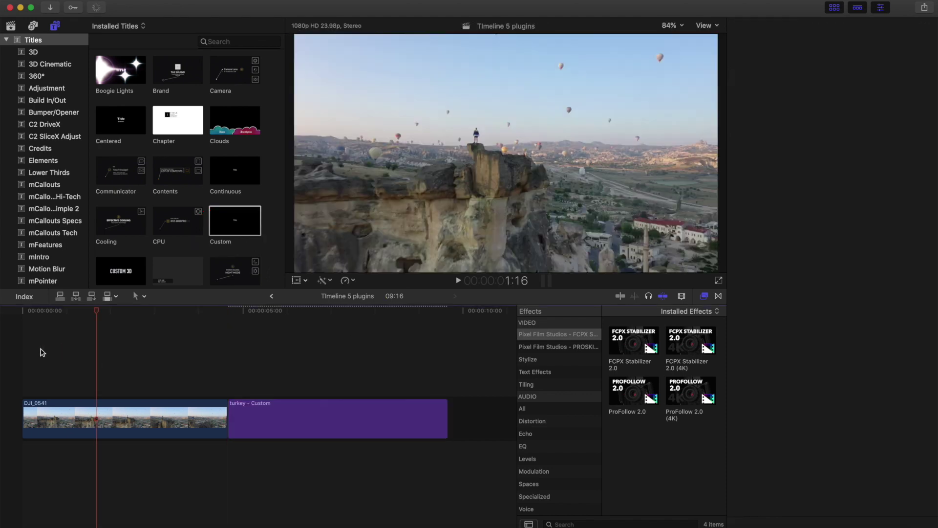
scroll(73, 210, down, 4)
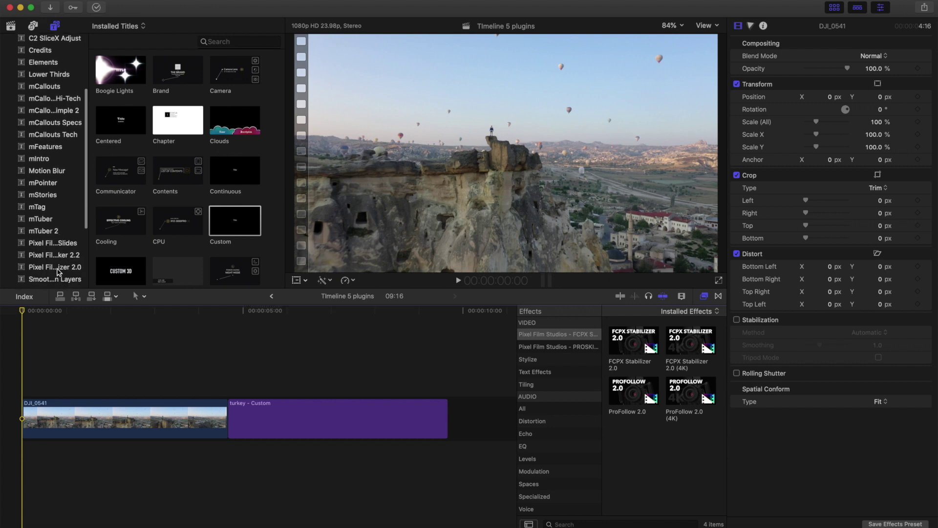
click(57, 268)
click(58, 256)
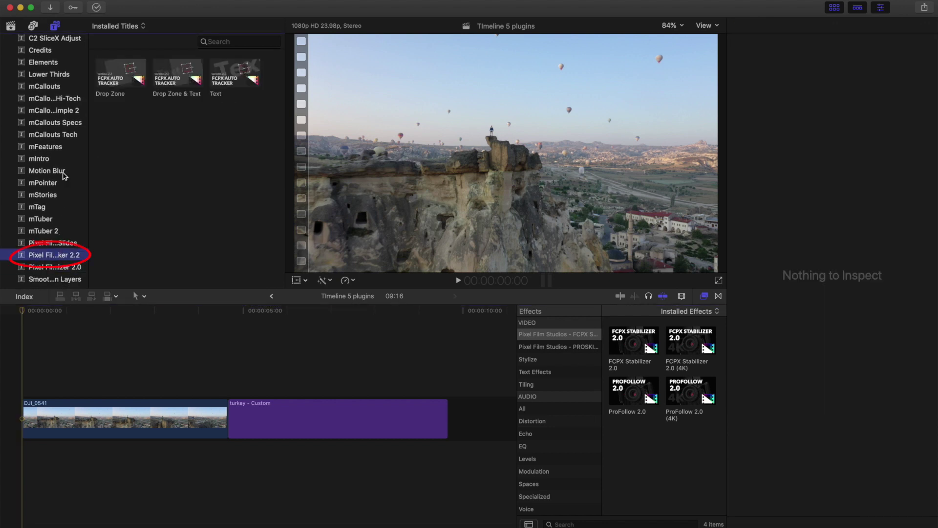
drag(96, 94, 71, 369)
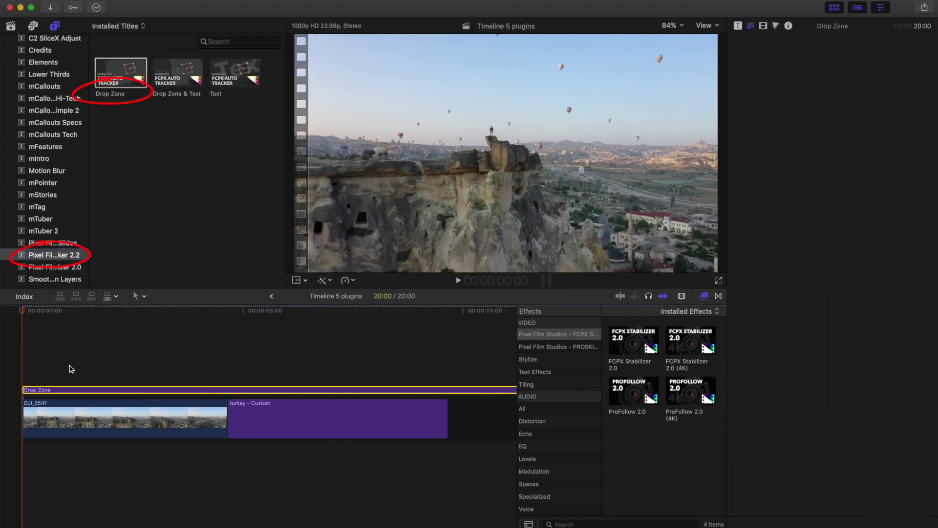
Split the Drop Zone title at the end of the DJI_0541 clip and delete the excess part.
click(228, 360)
key(super+b)
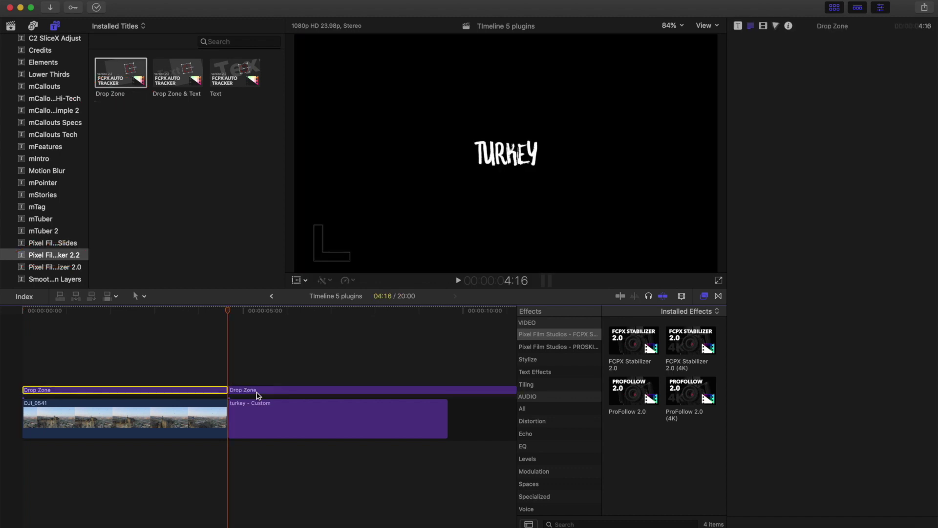
click(257, 391)
key(Delete)
Return to the timeline start, show the Drop Zone title's published parameters, and open its Track Editor.
click(27, 352)
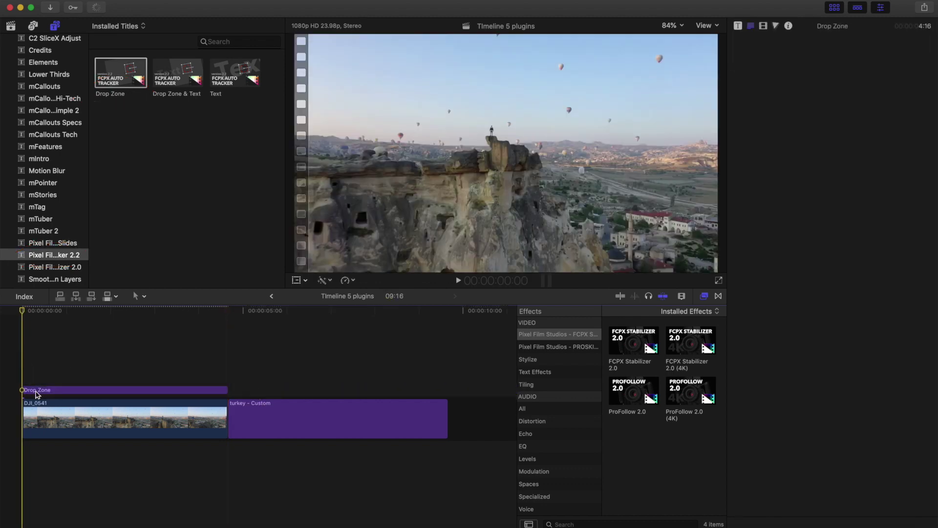
click(35, 391)
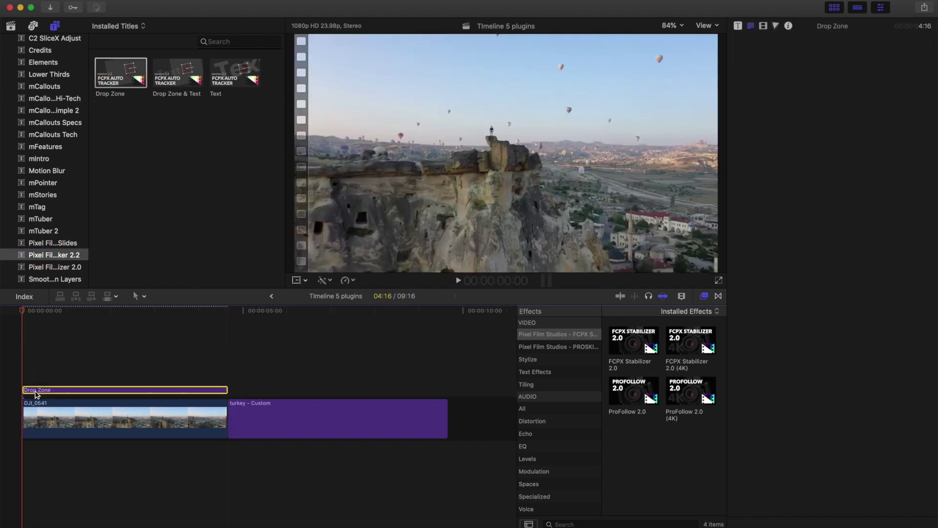
click(738, 27)
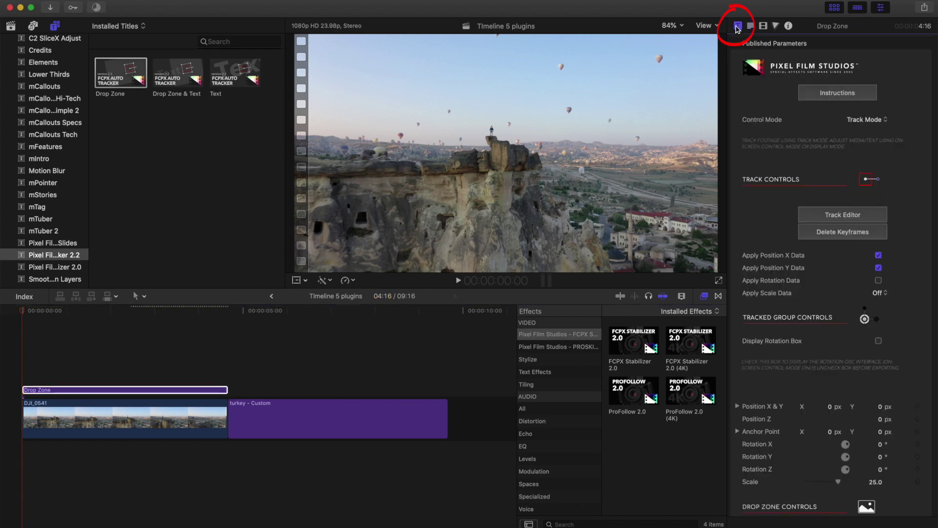
click(838, 216)
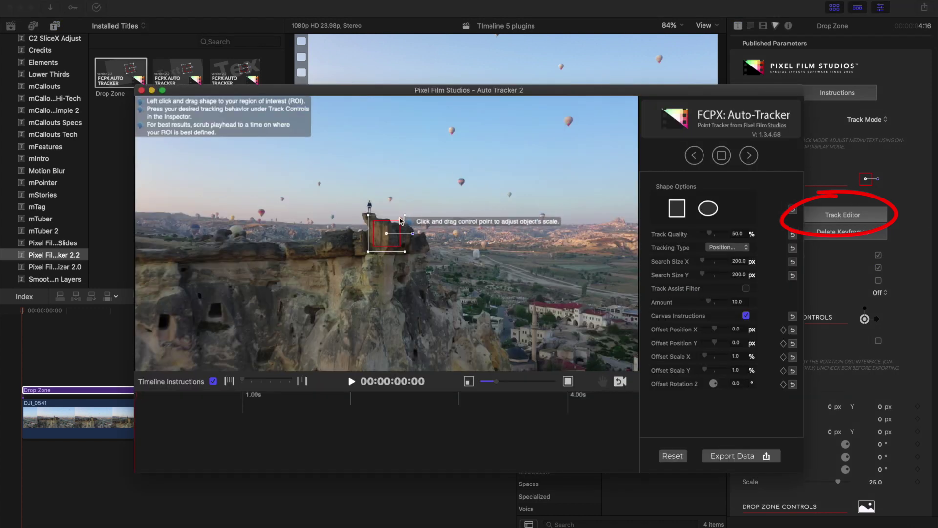
Place the tracking shape over the person on the rock, with Track Quality at 100% and Tracking Type set to Position + Scale.
drag(382, 234, 360, 205)
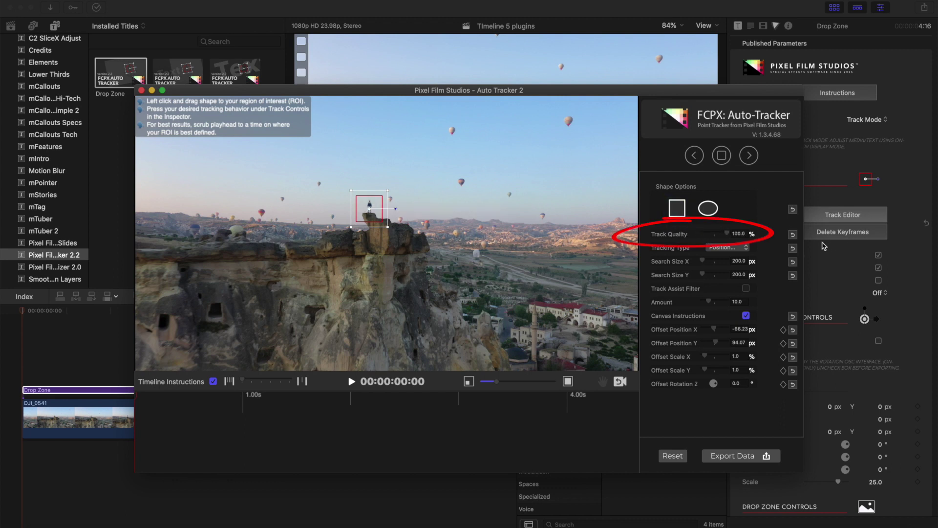
click(745, 248)
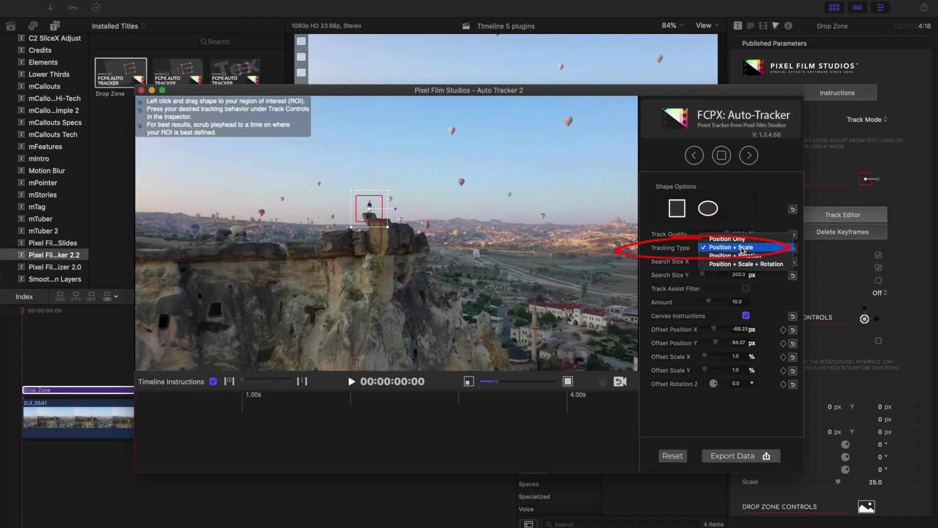
click(742, 248)
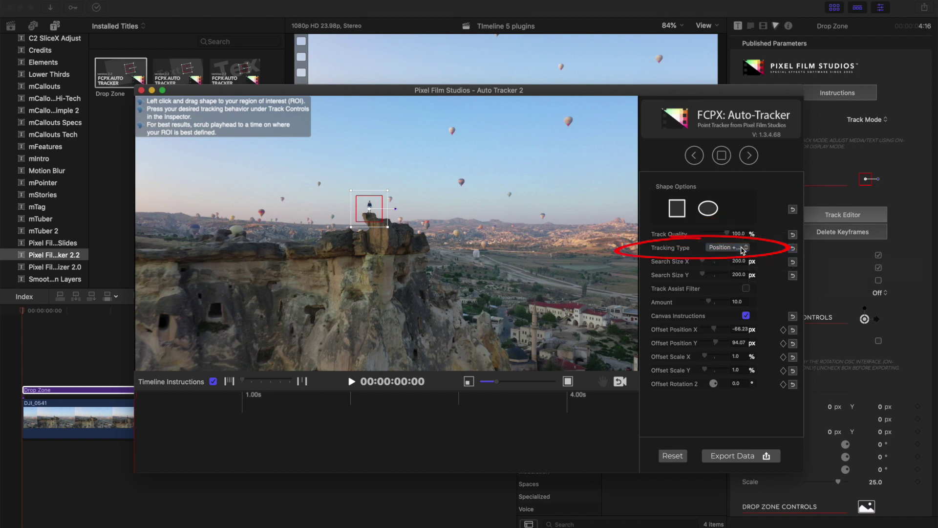
Preview the Track Assist Filter on the footage, set its amount to 40, and turn the filter back off.
click(746, 289)
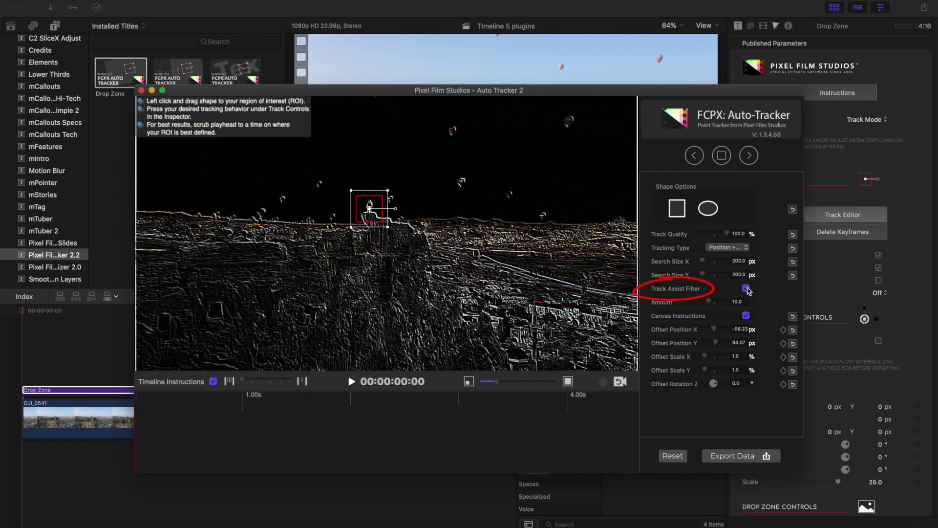
drag(708, 302, 730, 306)
click(746, 289)
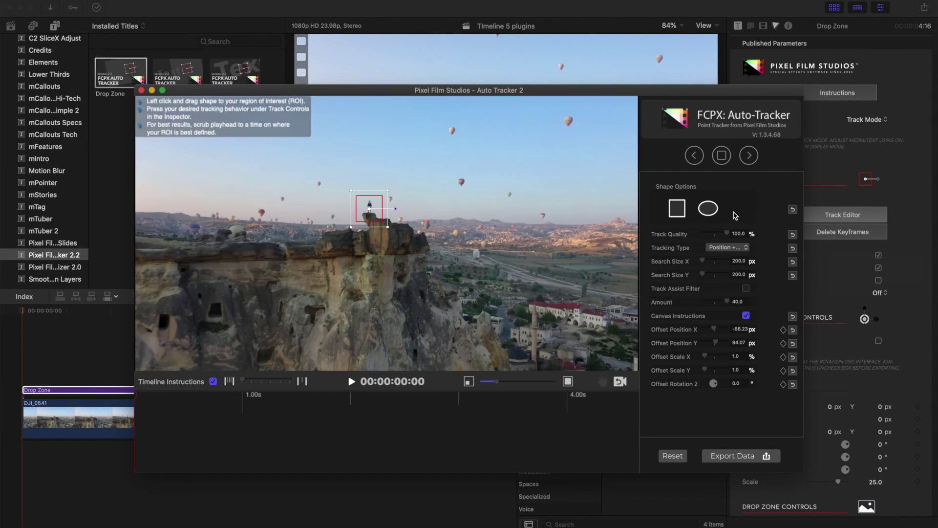
Run the forward tracking analysis on the clip and close the analysis message.
click(749, 156)
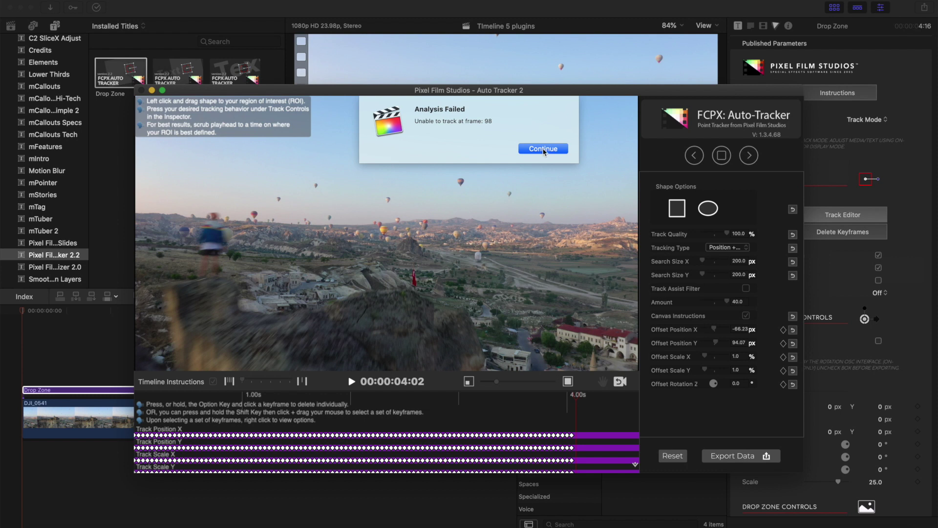
click(543, 149)
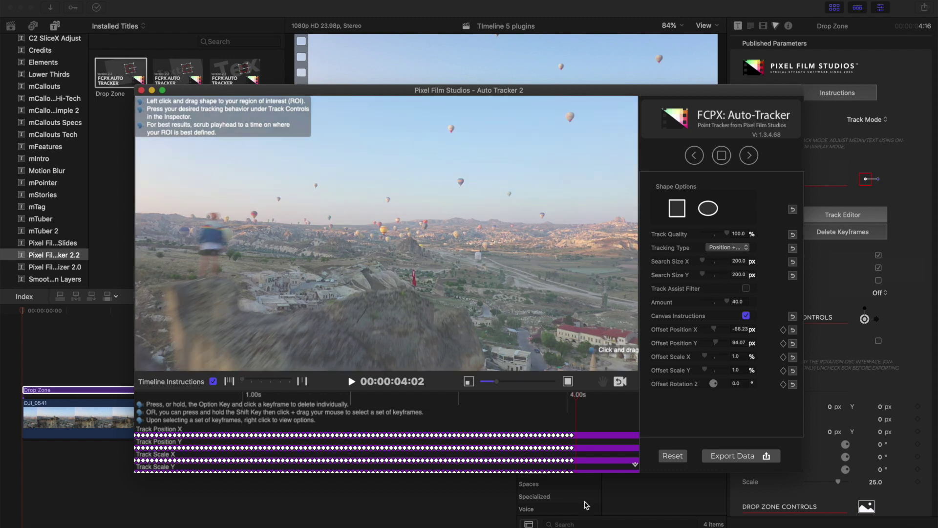
Step back and forth through the end of the track to examine where the shape stops fitting the person.
key(Left)
key(Left)
key(Left)
key(Left)
key(Left)
key(Left)
key(Left)
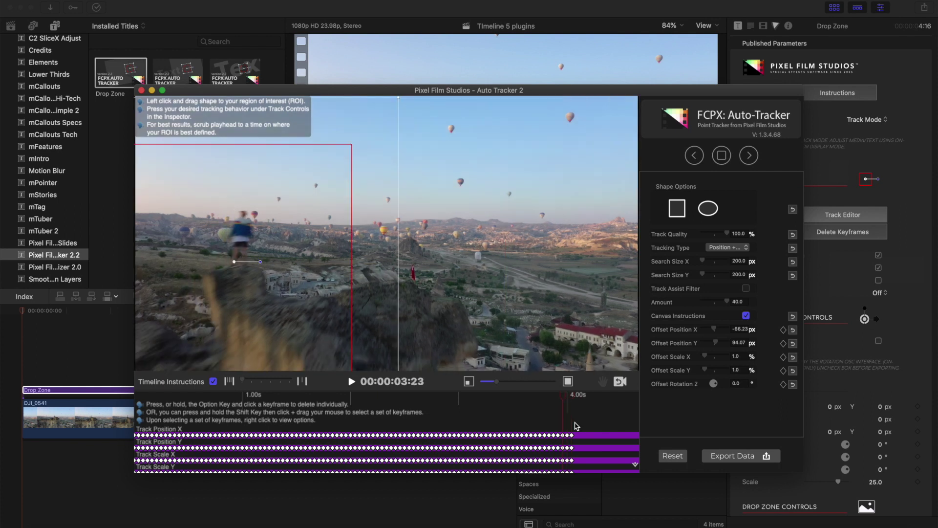
key(Left)
key(Left)
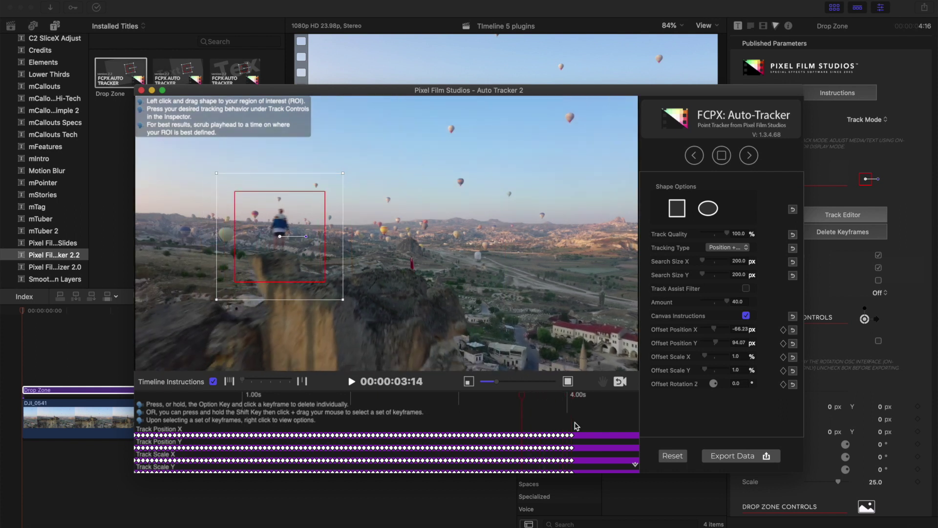
key(Right)
key(Right)
key(Right)
key(Left)
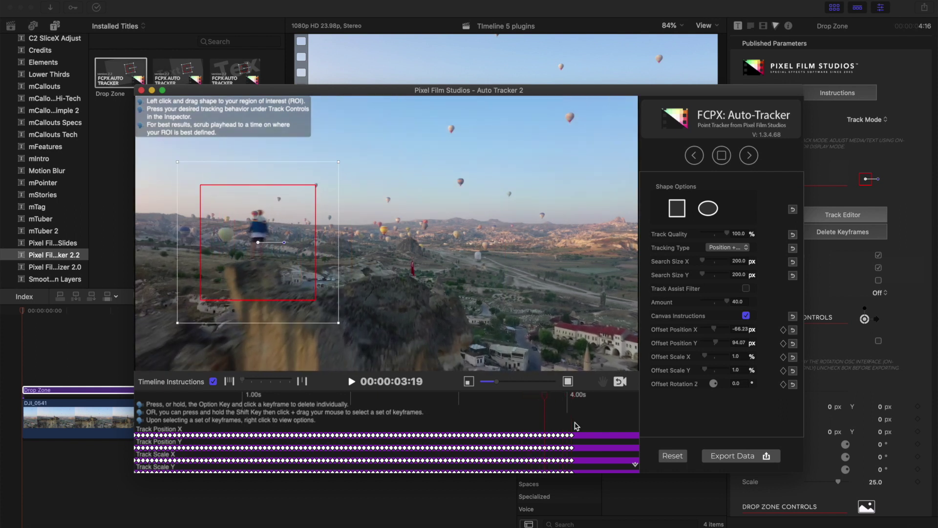
key(Left)
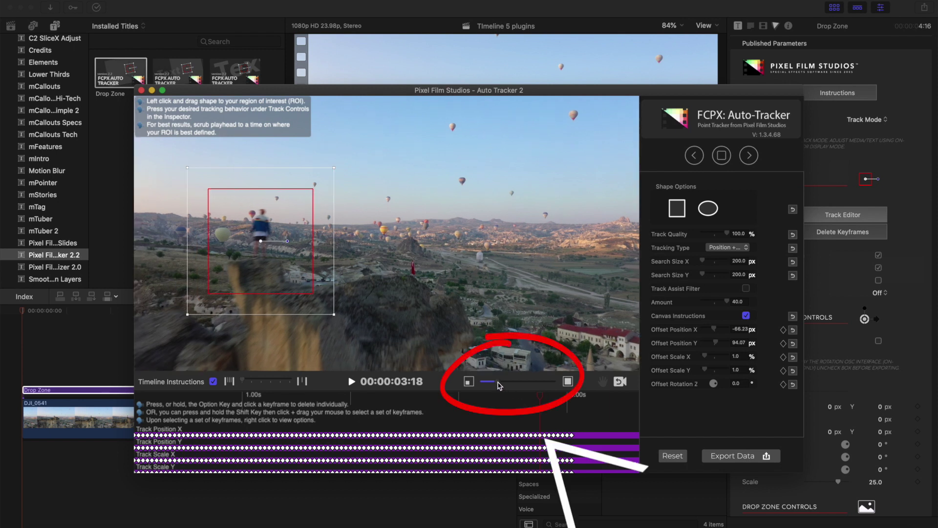
Remove the position and scale tracking keyframes beyond 00:00:03:18 on all tracks.
mouse_move(243, 381)
mouse_down()
mouse_move(274, 382)
mouse_move(248, 385)
mouse_up()
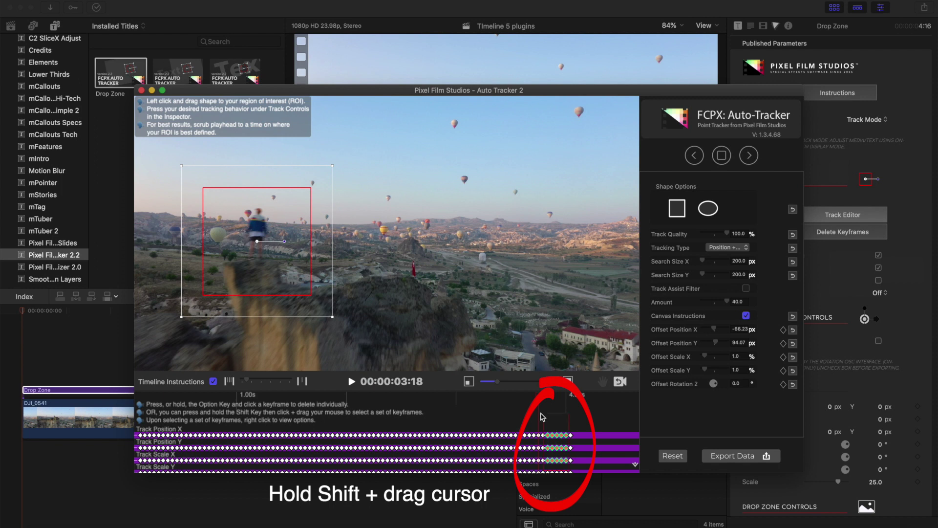
drag(541, 416, 559, 445)
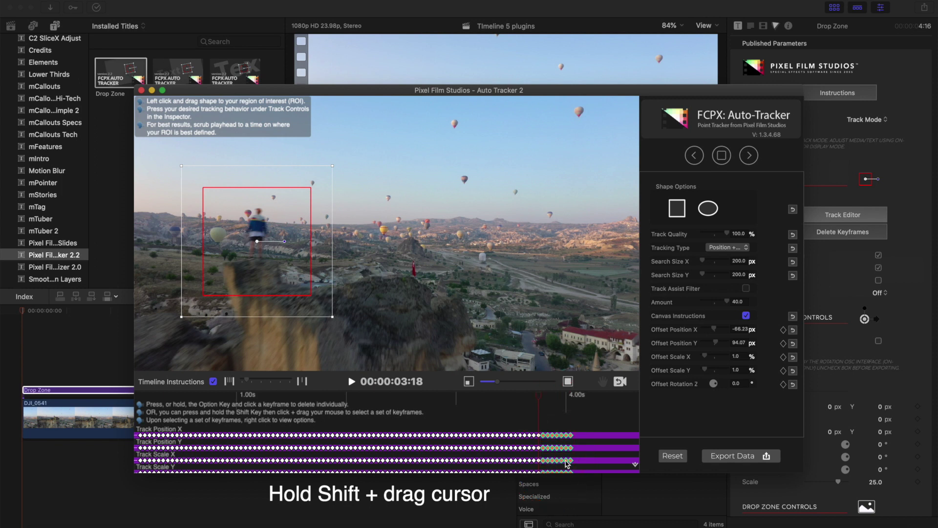
scroll(567, 464, down, 1)
right_click(564, 447)
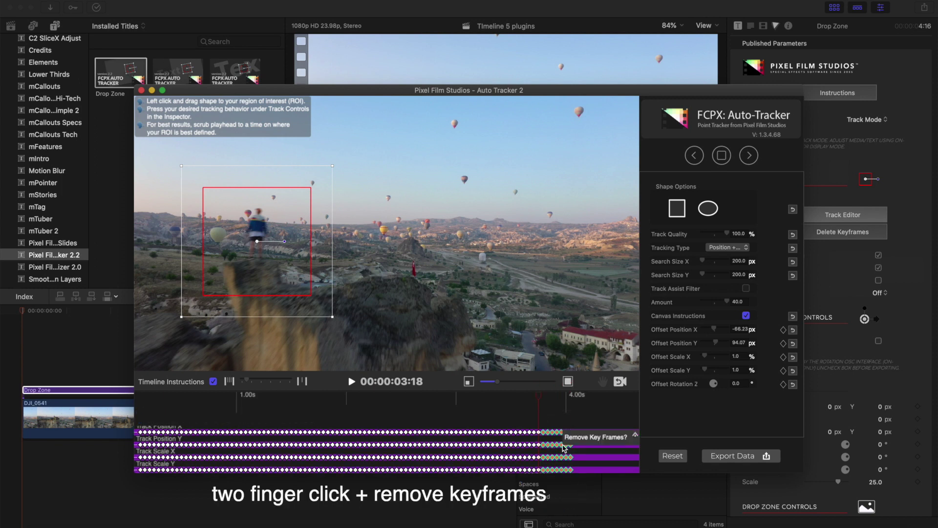
click(572, 438)
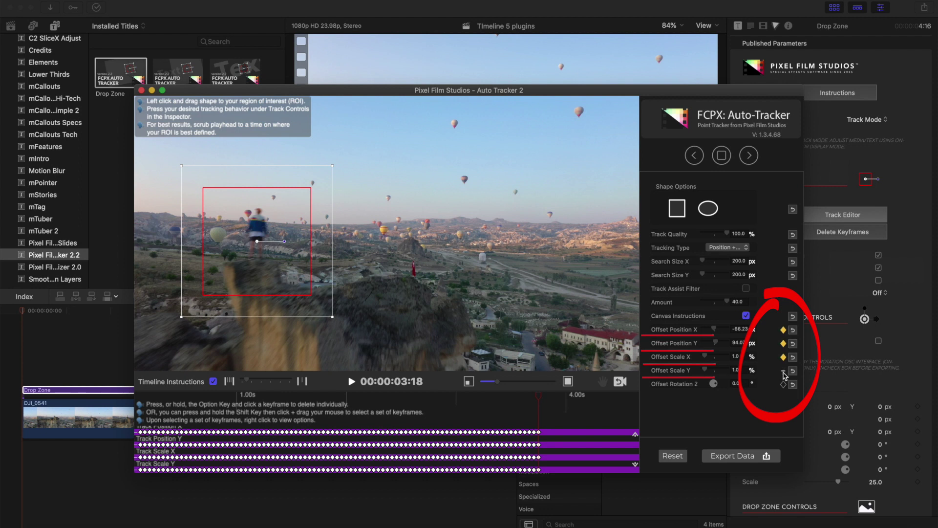
Keyframe Offset Position X/Y and Offset Scale X/Y at 03:18 and reposition the shape over the person on frames up to 04:05.
key(Right)
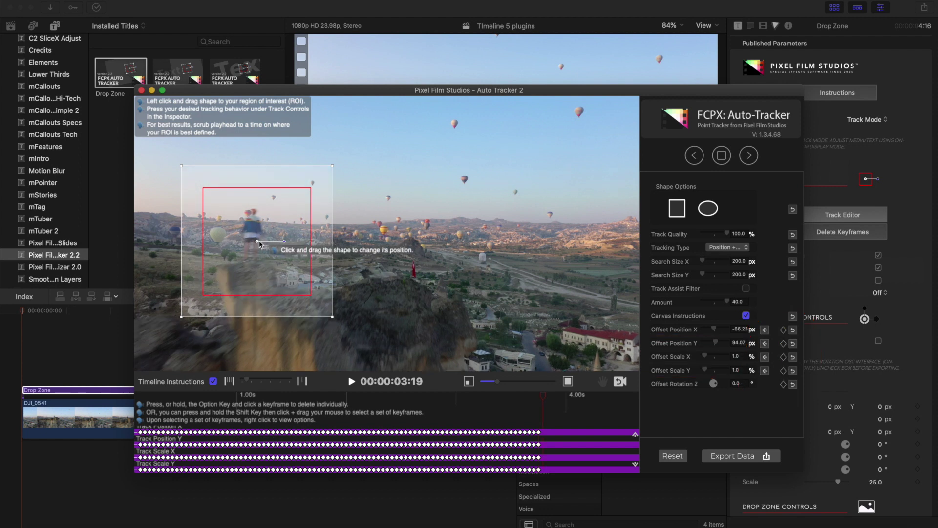
drag(256, 244, 247, 246)
key(Right)
drag(249, 246, 243, 246)
key(Right)
key(Right)
key(Right)
key(Right)
key(Right)
key(Right)
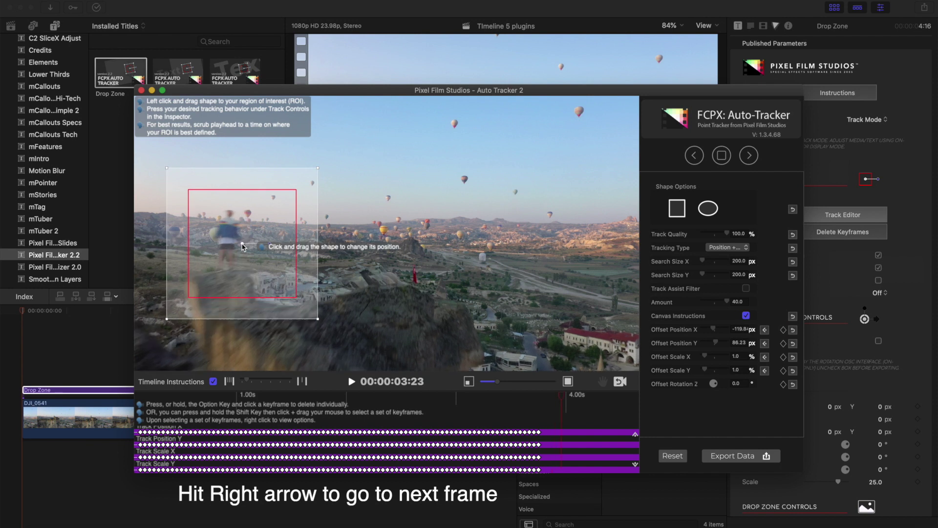
key(Right)
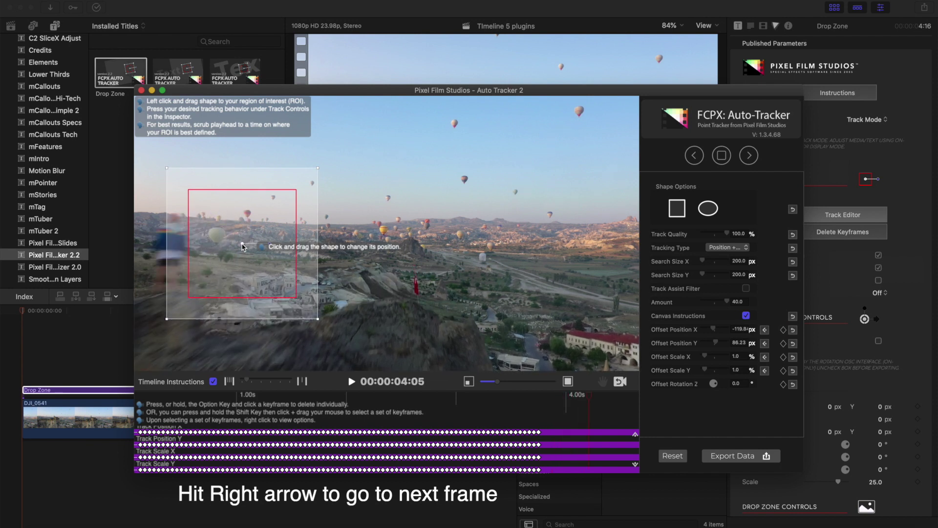
drag(243, 247, 166, 266)
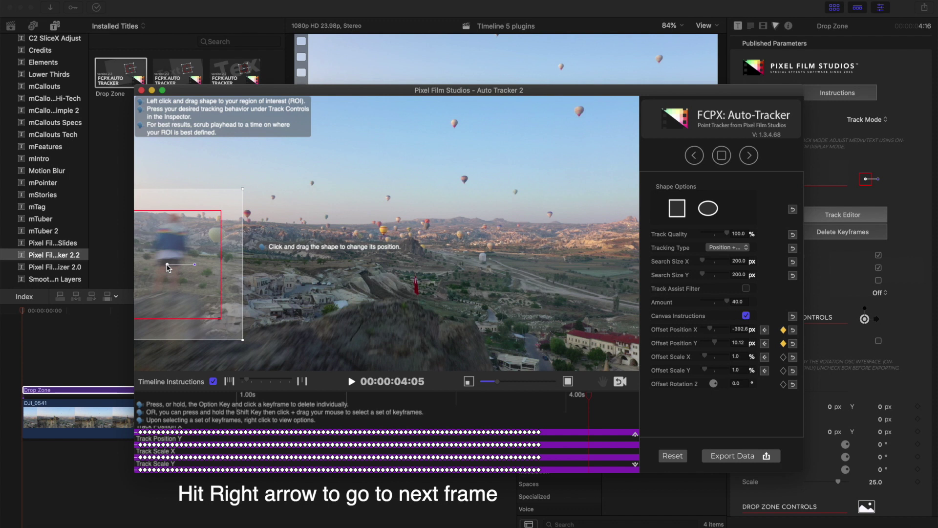
Advance beyond 04:10 with the canvas zoomed out and shift the tracking shape past the footage's left edge.
key(Right)
key(Right)
key(Right)
key(Right)
key(Right)
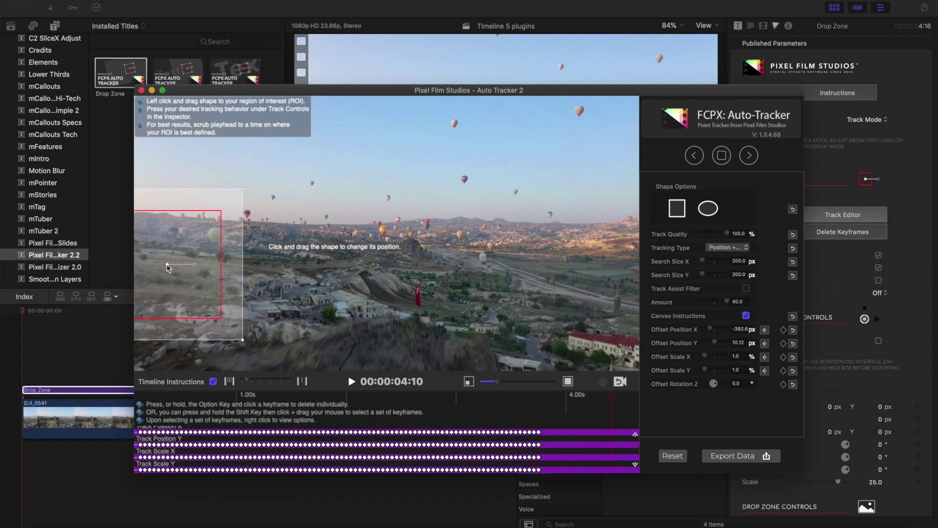
drag(499, 386, 491, 386)
key(Right)
key(Right)
drag(266, 257, 238, 261)
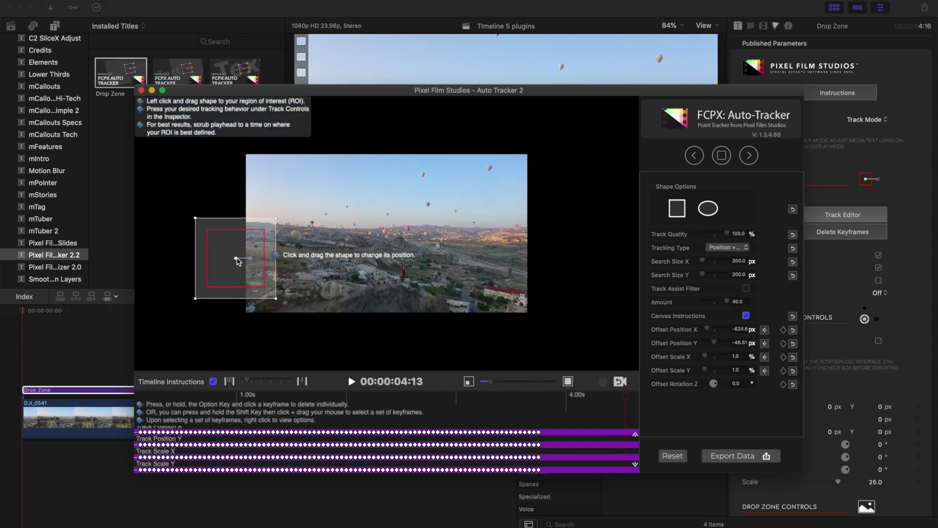
Move the tracking shape farther outside the footage's left edge near the clip's last frame, around 04:14.
key(Right)
key(Right)
key(Right)
key(Right)
key(Left)
key(Left)
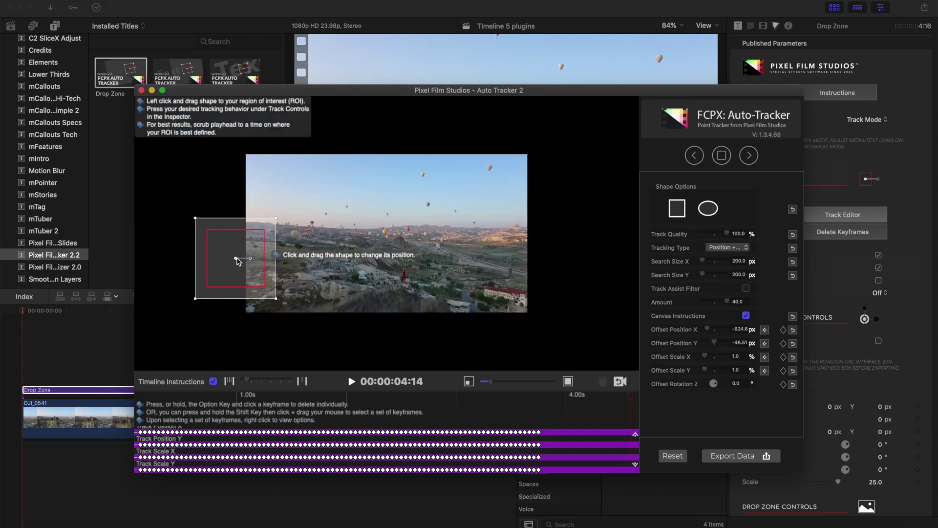
drag(238, 261, 217, 267)
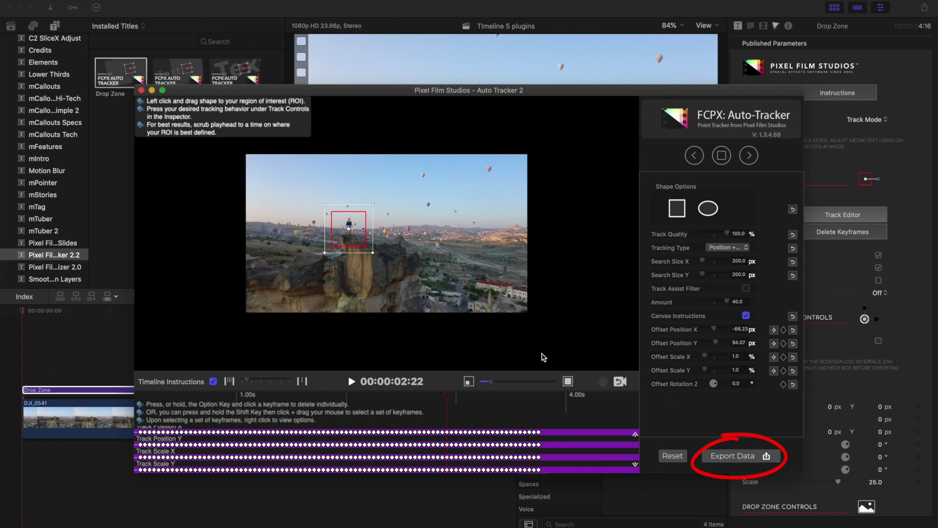
Export the tracking data and set the title's Control Mode to On-Screen Control Mode.
click(712, 457)
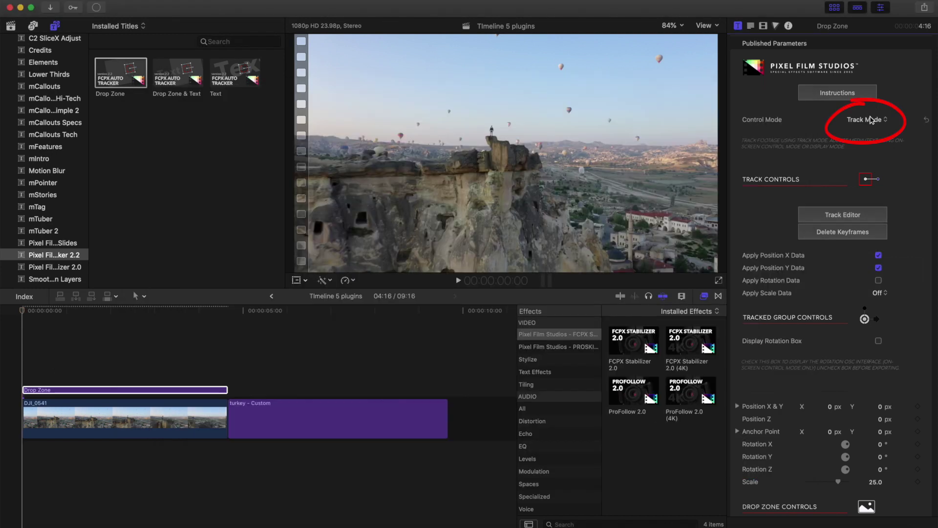
click(868, 120)
click(870, 129)
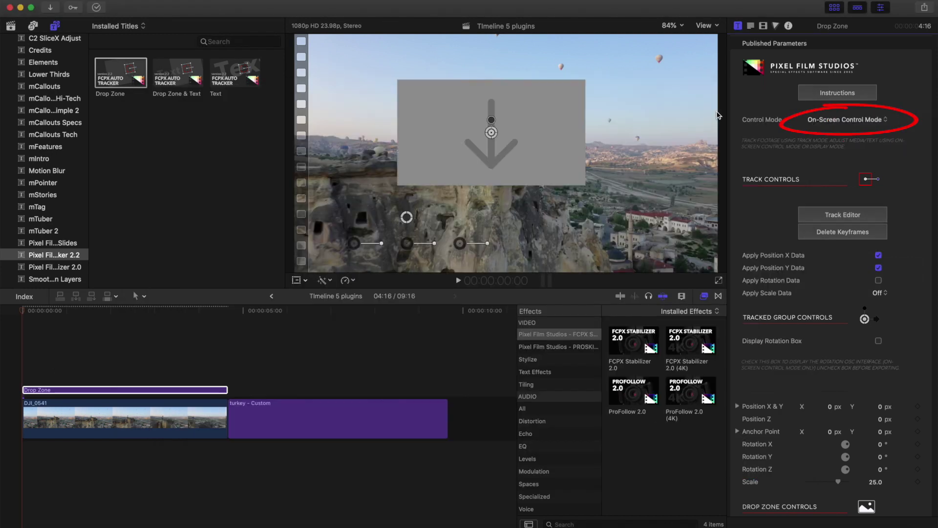
Apply the turkey - Custom title as the Drop Zone's source clip.
scroll(758, 369, down, 4)
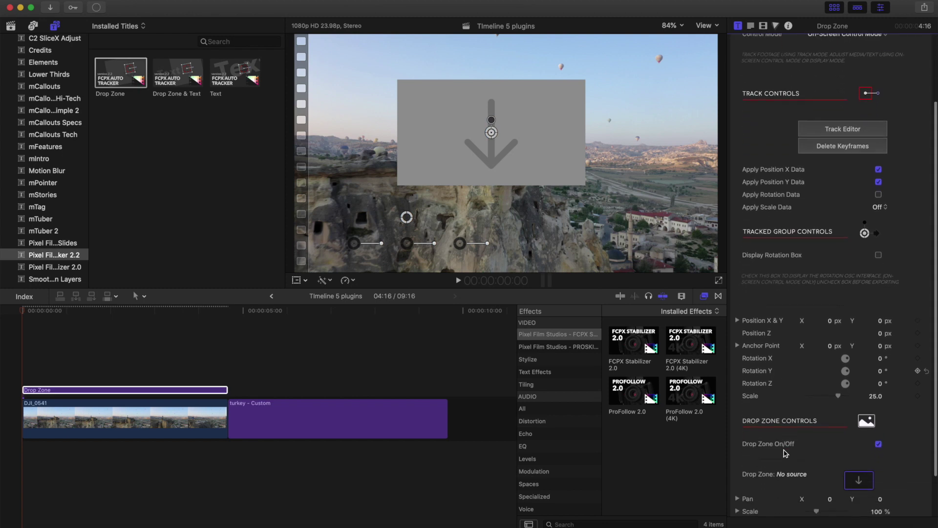
click(851, 482)
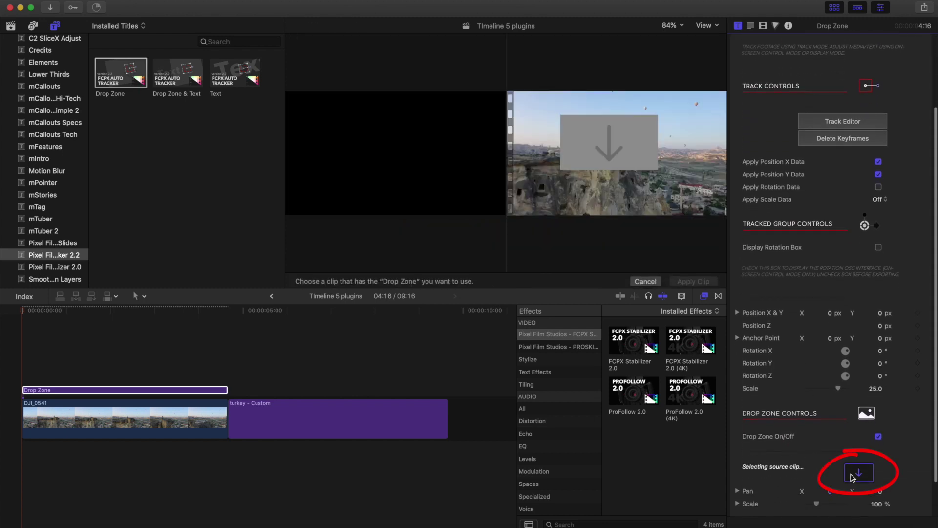
click(361, 419)
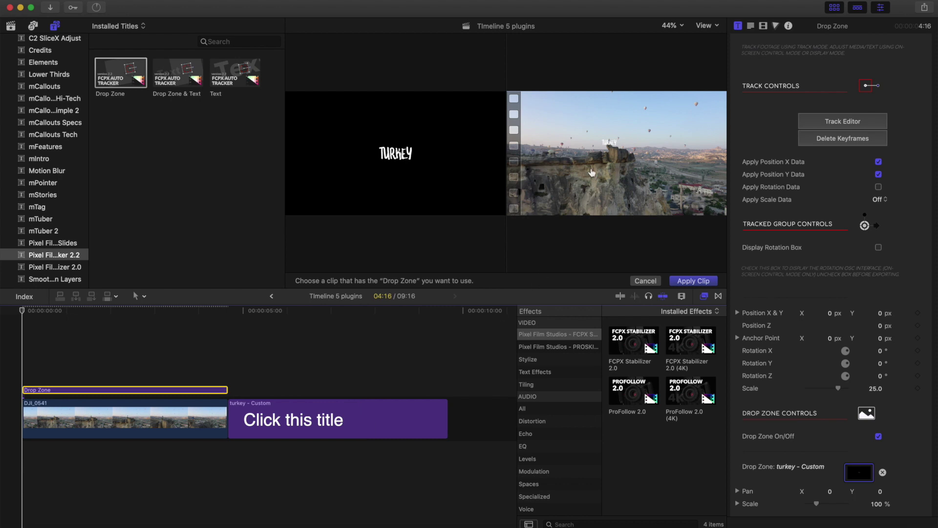
click(693, 281)
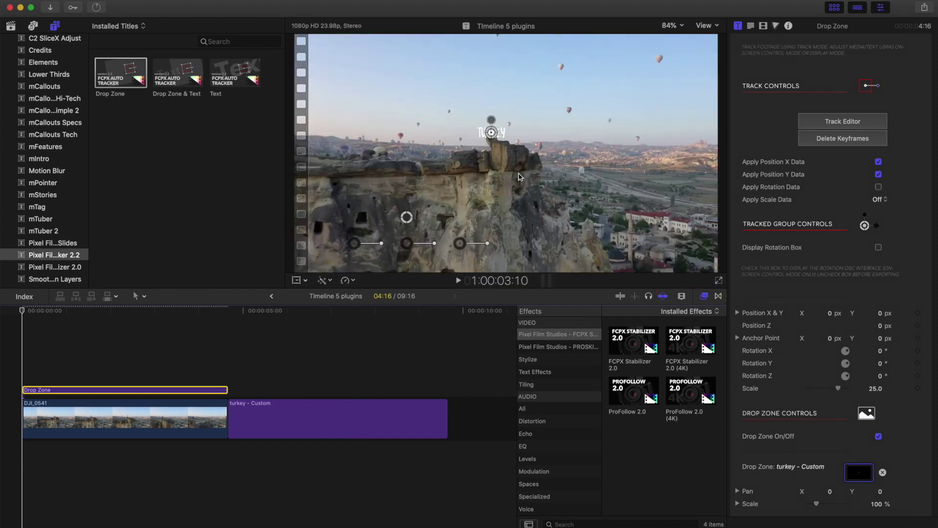
Position the turkey text just left of the person on the rock and set Apply Scale Data to Use X Scale.
drag(493, 134, 471, 134)
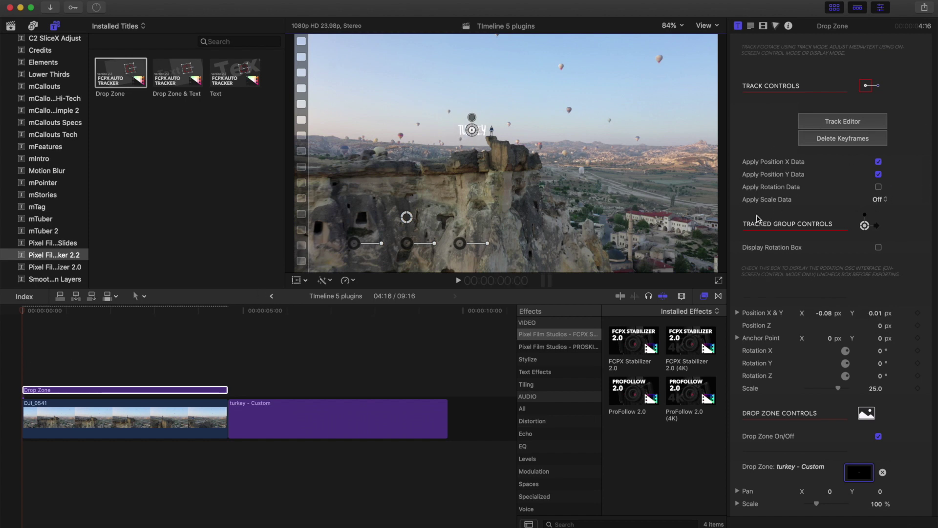
click(878, 199)
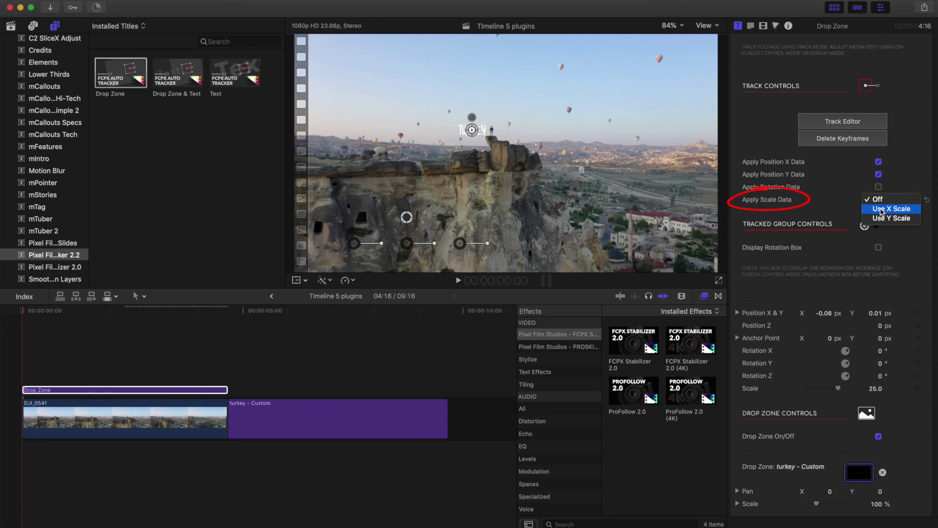
click(882, 209)
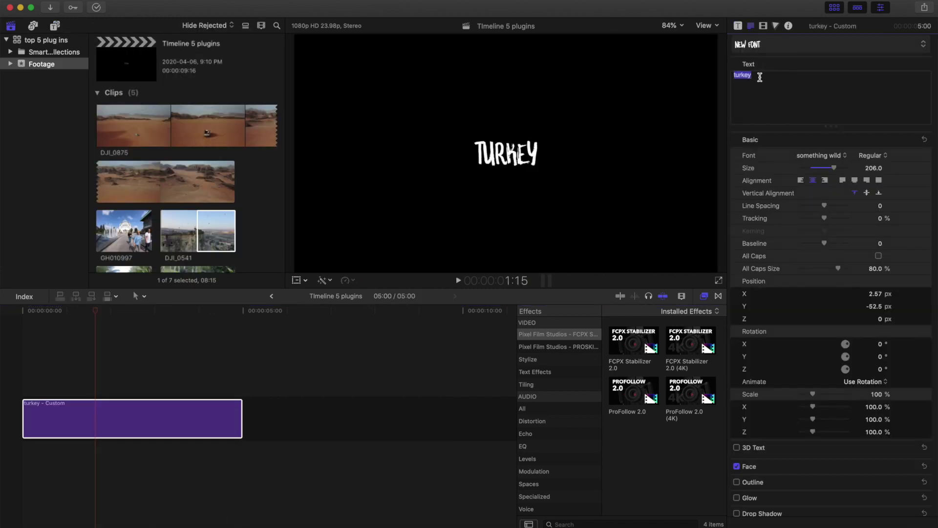
Change the custom title's text to "wadi rum" and insert the selected DJI_0875 section before it in the timeline.
text(wadi rum)
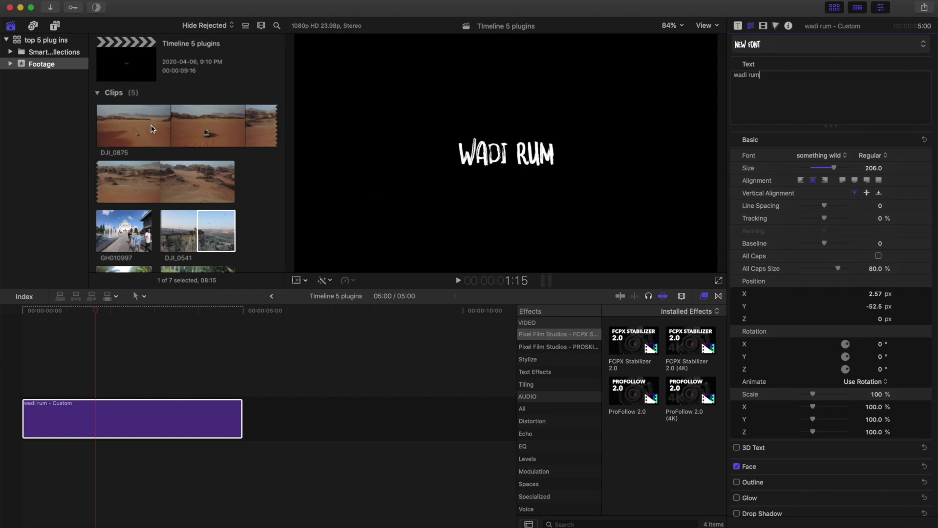
drag(251, 128, 5, 398)
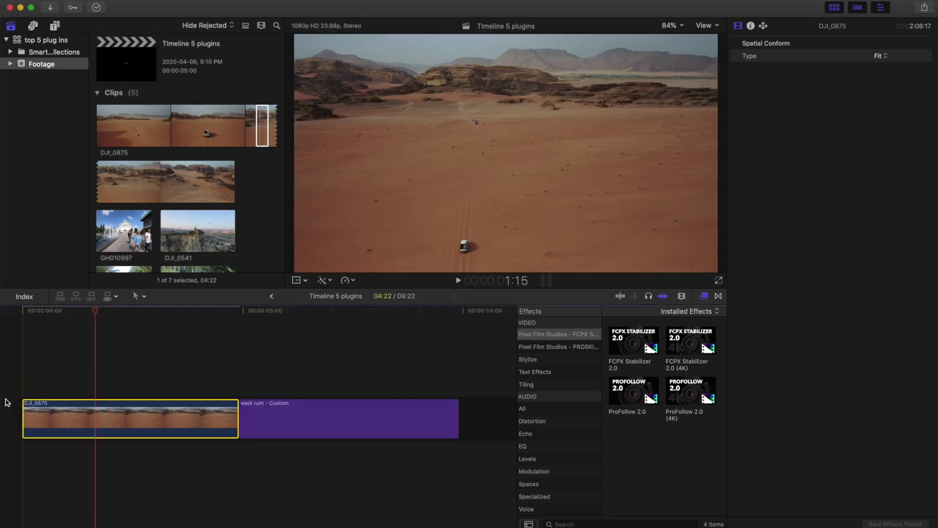
Place the Auto Tracker Drop Zone title above DJI_0875 and cut off the part extending past the clip's end.
click(55, 26)
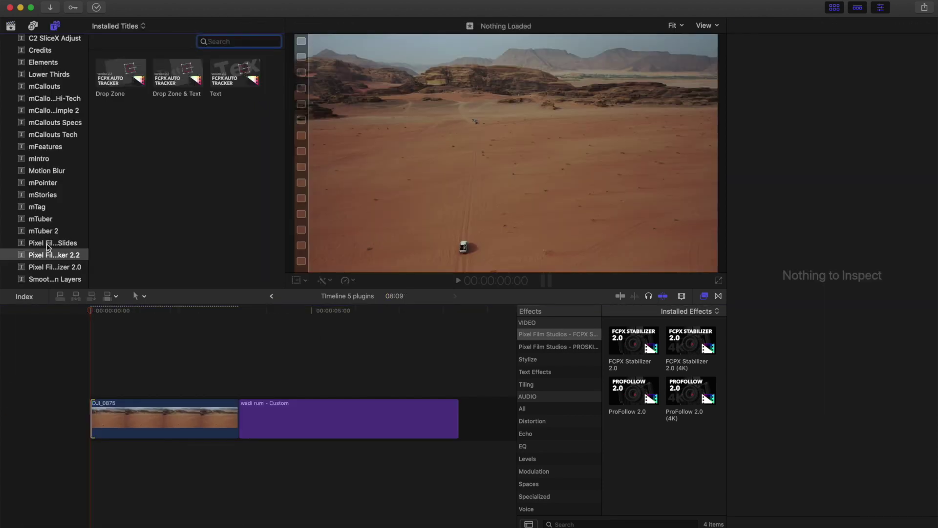
drag(121, 104, 95, 371)
click(241, 370)
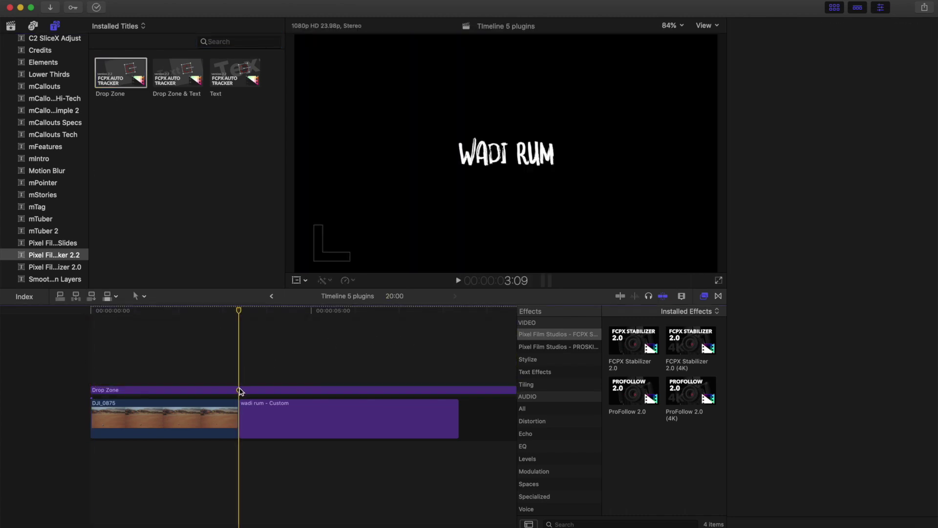
click(241, 391)
key(cmd+b)
click(263, 391)
key(Delete)
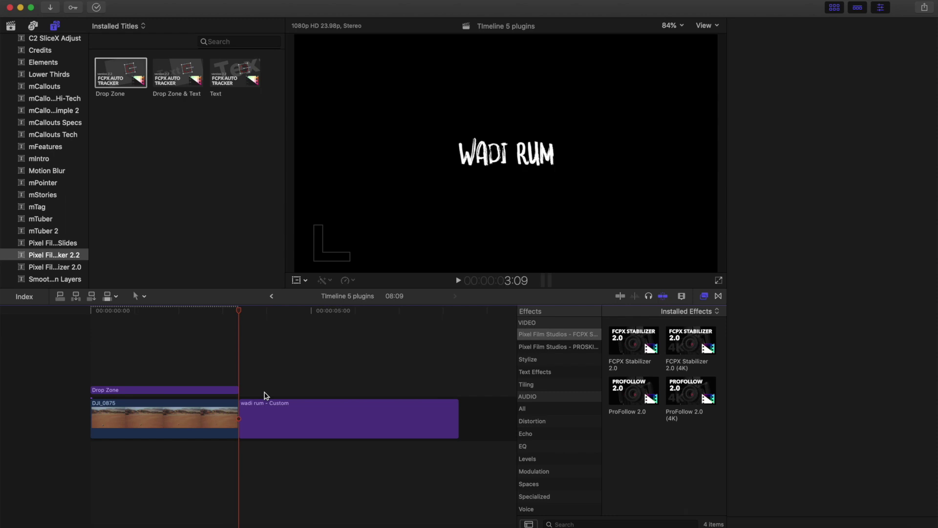
Return to the timeline start, show the new Drop Zone title's published parameters, and open its Track Editor.
key(Home)
click(106, 391)
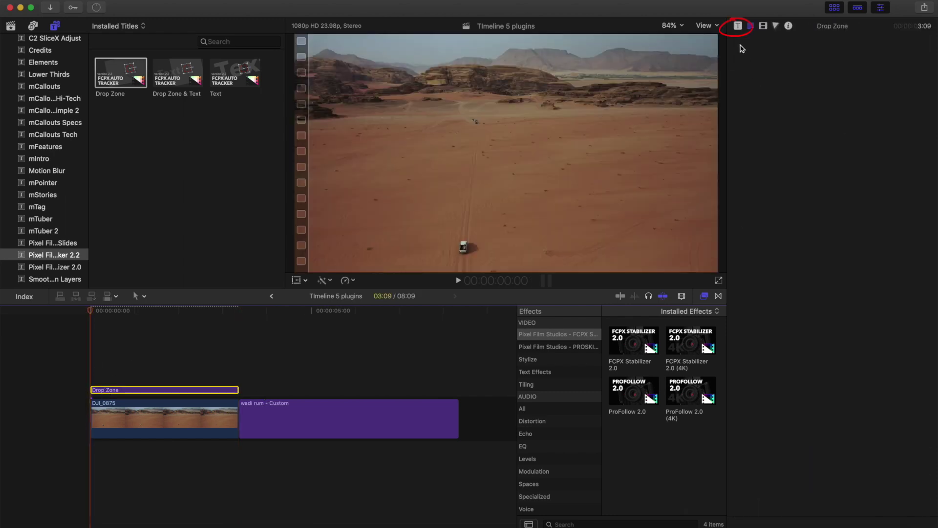
click(738, 26)
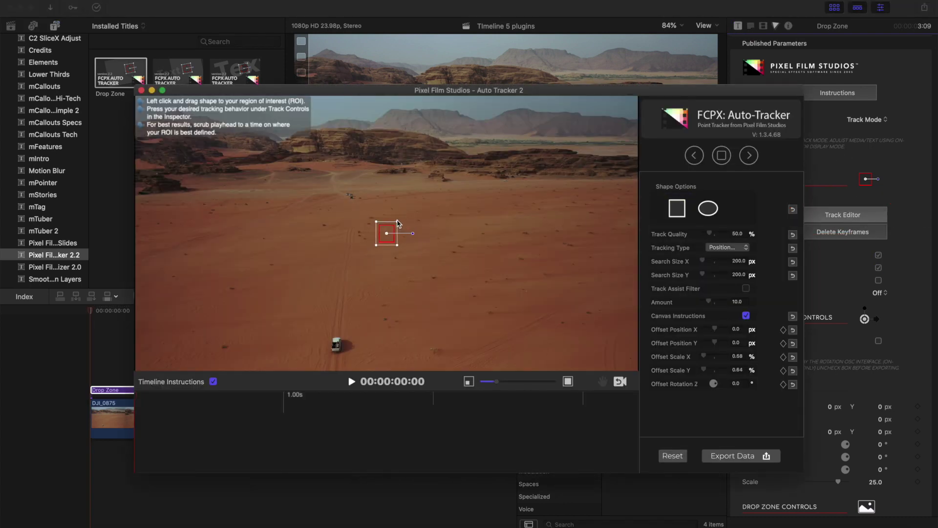
Fit the tracking shape over the white vehicle and track it forward with Track Quality 100% and Tracking Type Position + Scale.
drag(387, 245, 341, 348)
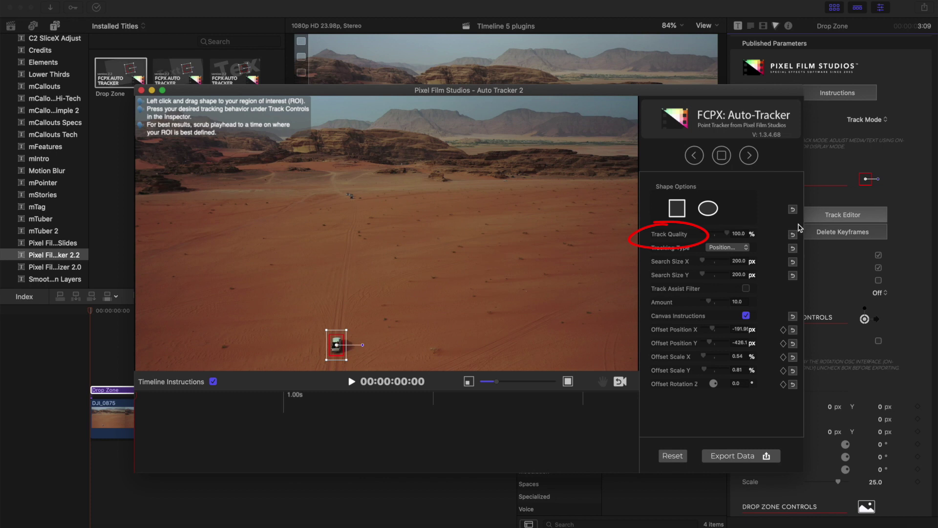
click(747, 248)
click(744, 255)
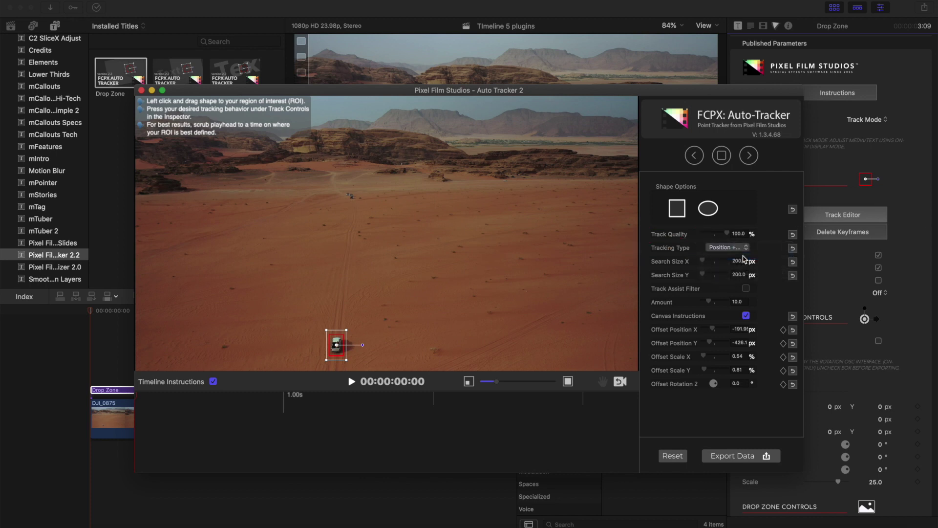
click(748, 155)
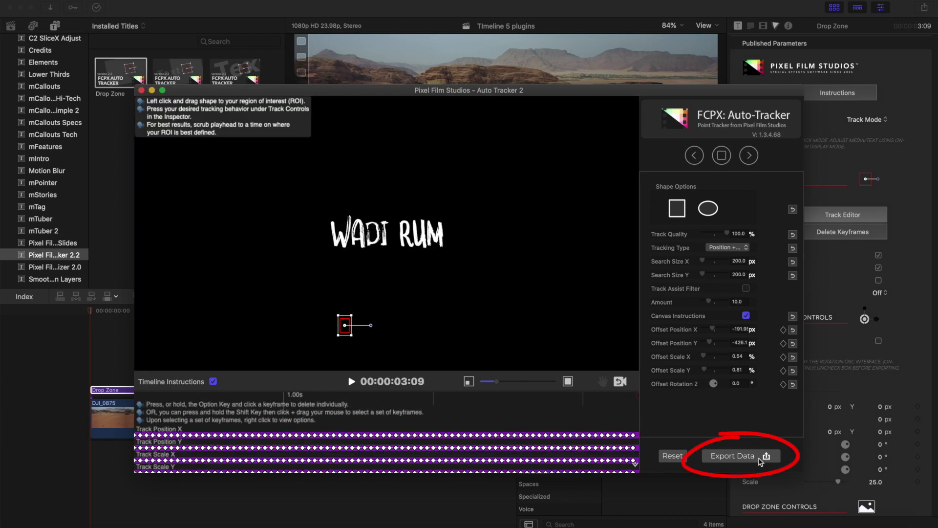
Export the vehicle's tracking data and switch the Drop Zone title to On-Screen Control Mode.
click(761, 461)
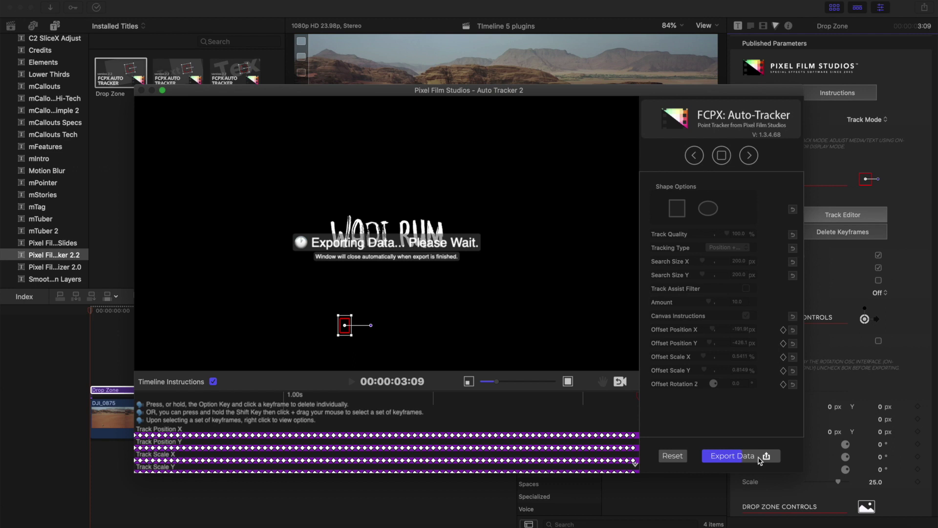
scroll(858, 140, down, 3)
scroll(858, 146, up, 1)
click(864, 58)
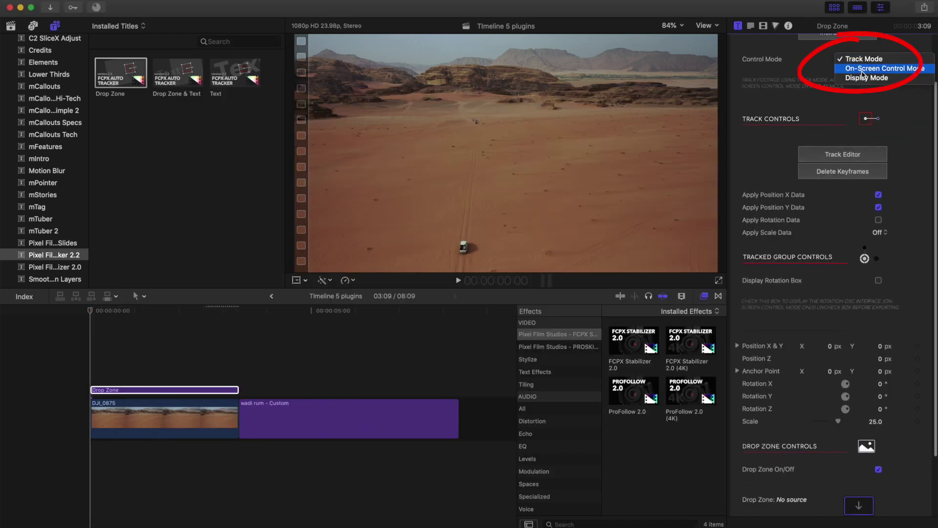
click(863, 71)
scroll(859, 504, down, 1)
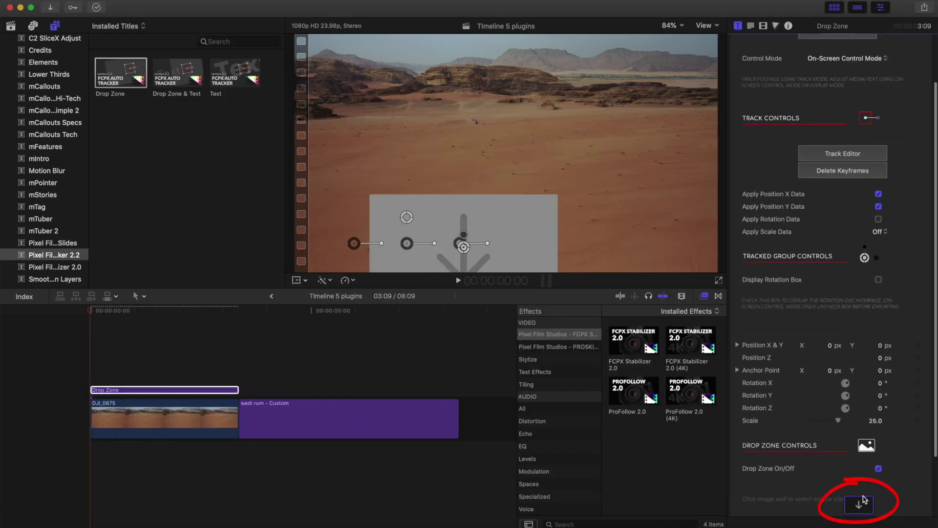
Use the "wadi rum" custom title as the drop zone source, move it just beside the vehicle to X 0.12 px, and preview it.
click(859, 505)
click(386, 425)
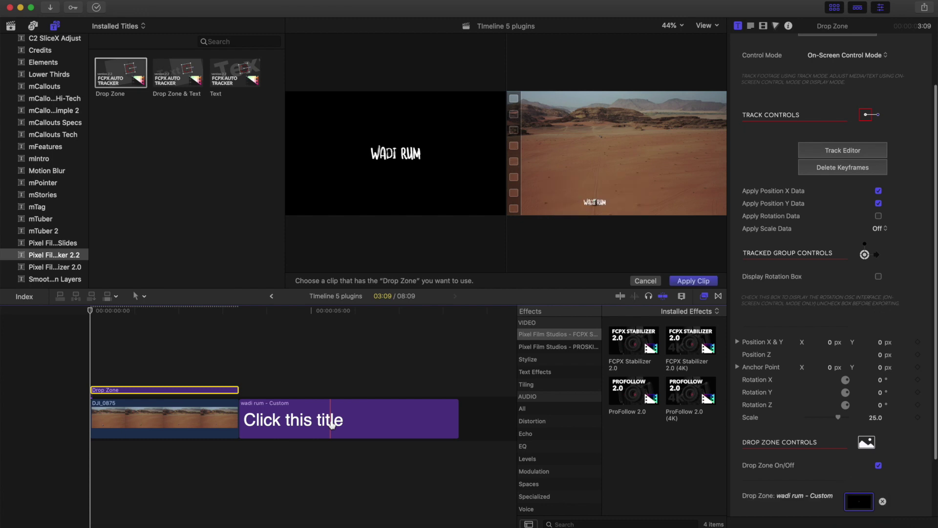
click(702, 280)
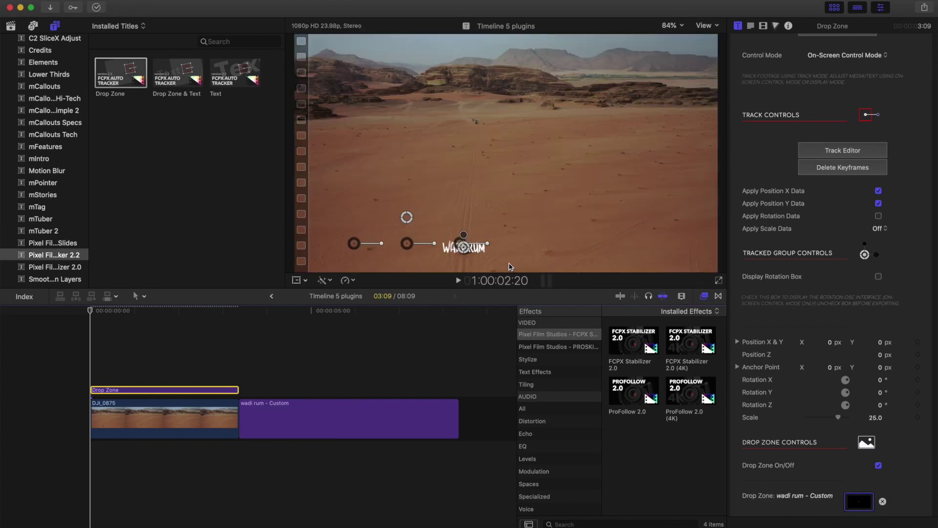
drag(465, 250, 494, 250)
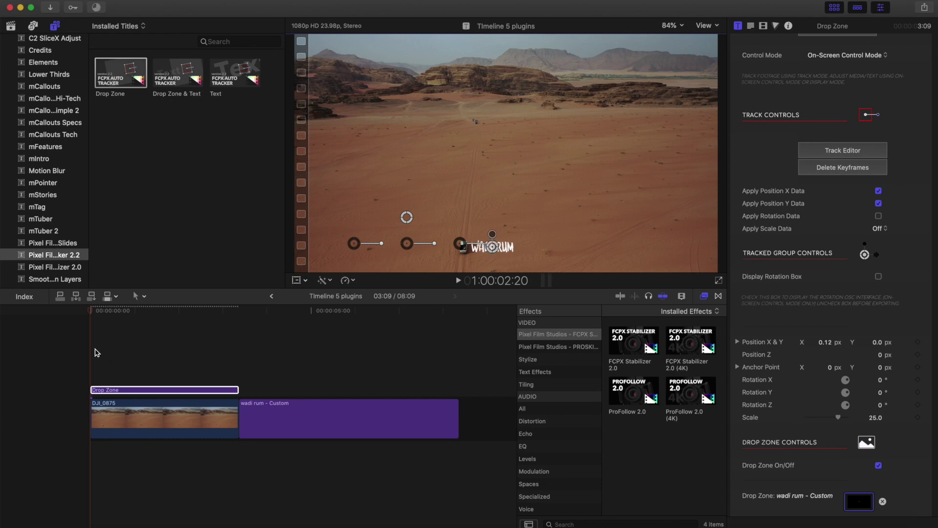
key(space)
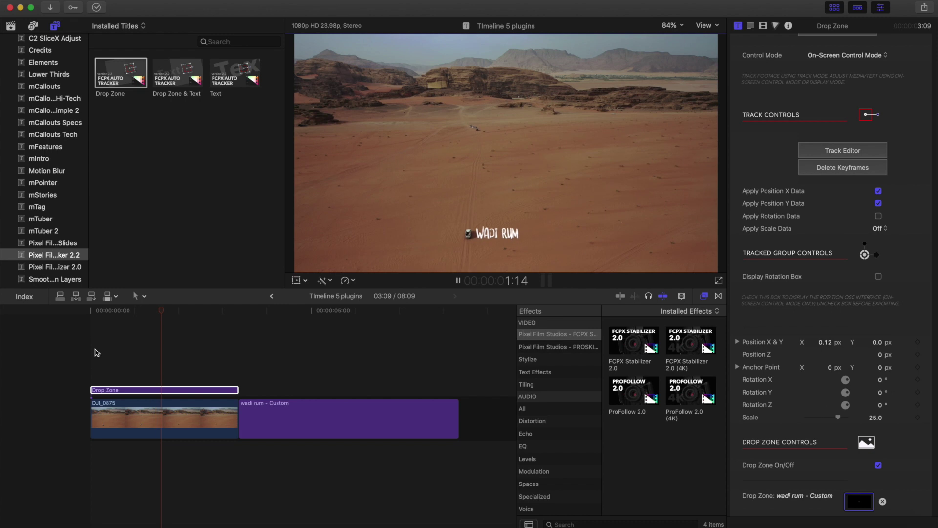
Set Apply Scale Data to Use X Scale for the Drop Zone title.
click(150, 394)
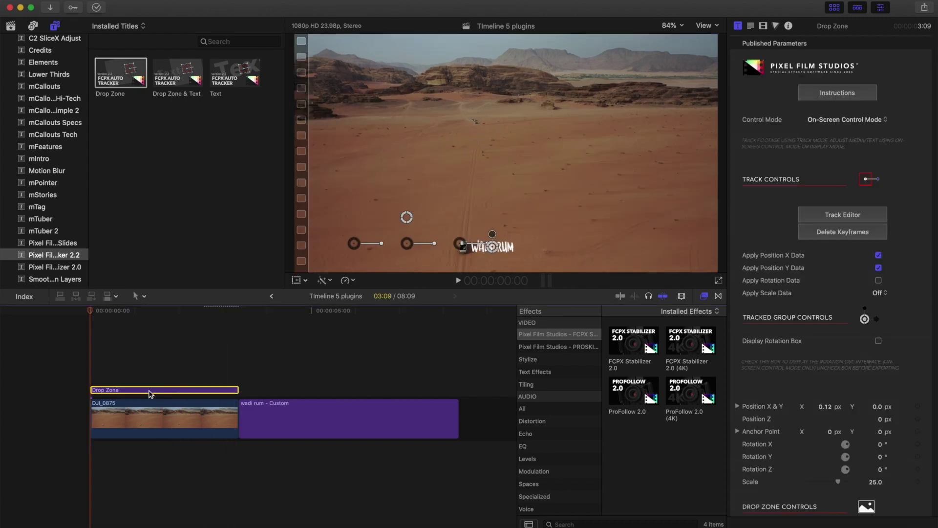
click(879, 293)
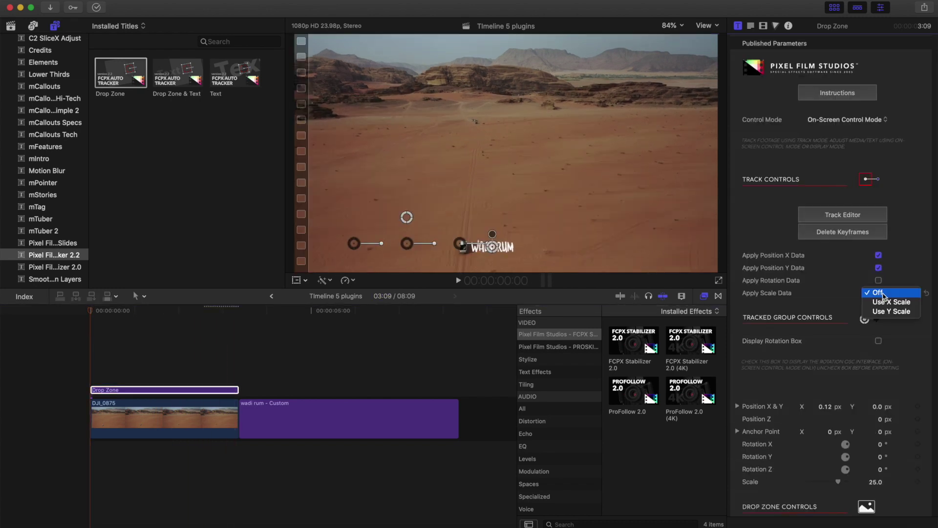
click(884, 300)
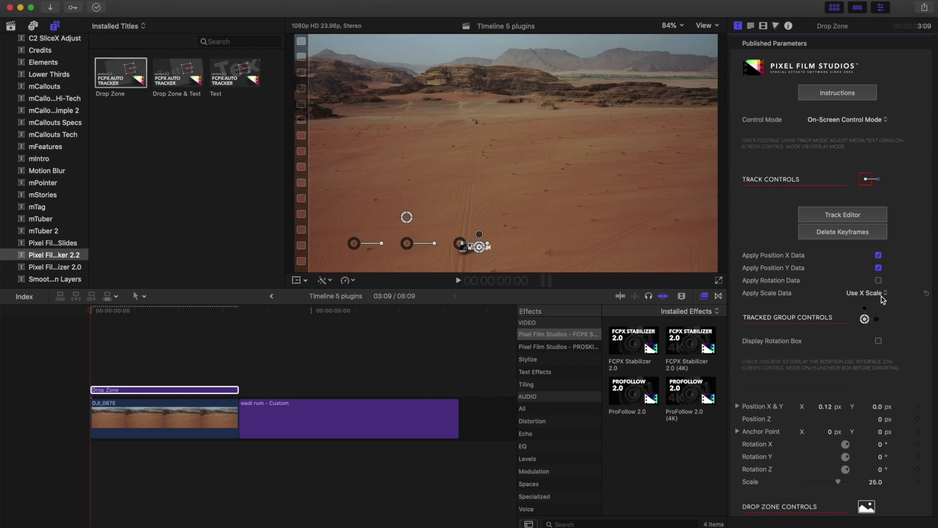
Set the drop zone content's scale to 146% and move the text beside the vehicle to X 0.19 px.
scroll(882, 481, down, 5)
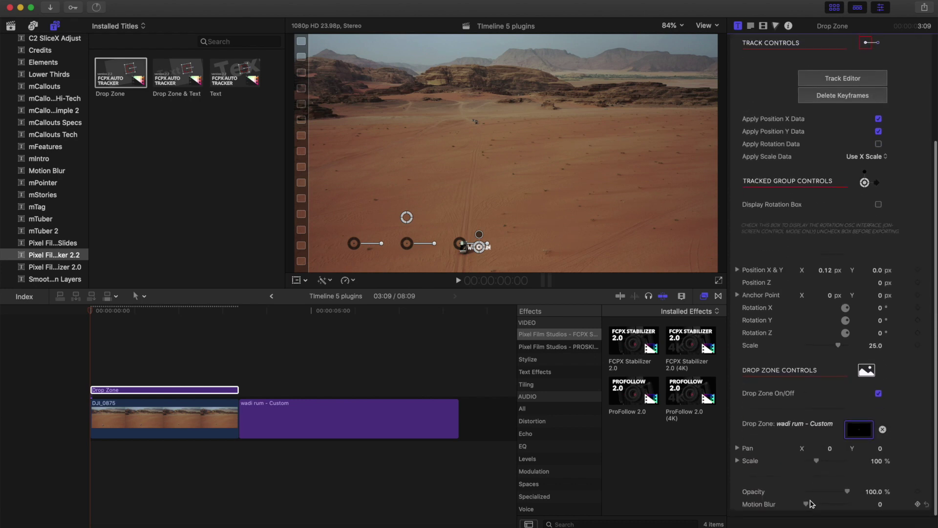
drag(817, 462, 821, 463)
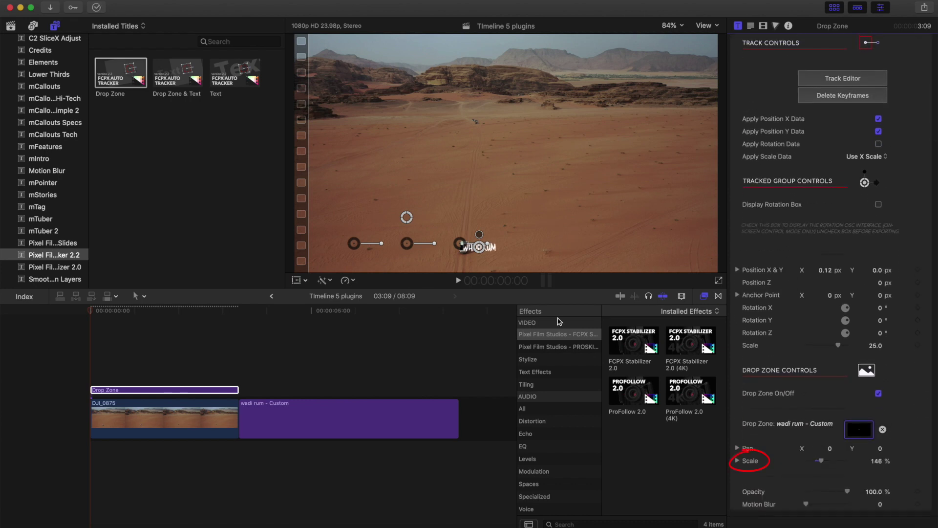
drag(487, 248, 489, 249)
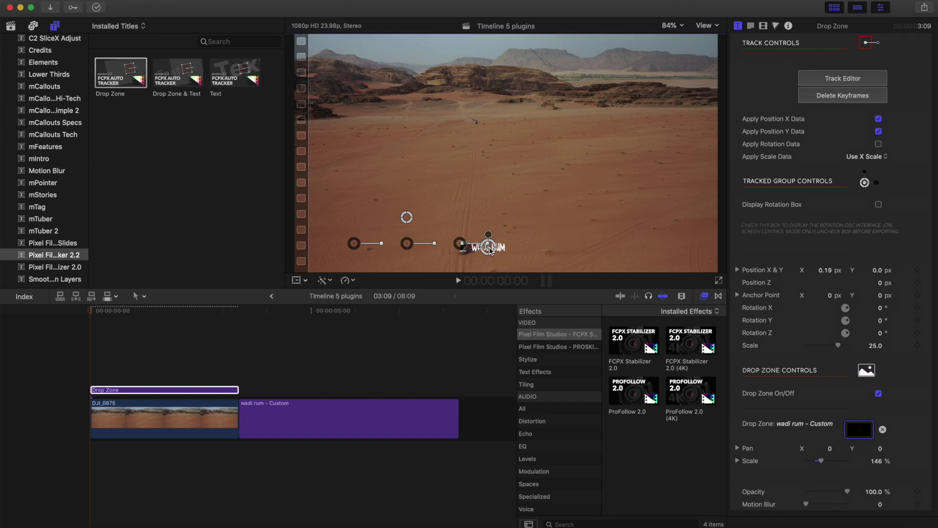
Set the title's Control Mode to Display Mode and view the result full screen.
scroll(877, 131, up, 4)
click(867, 105)
click(866, 118)
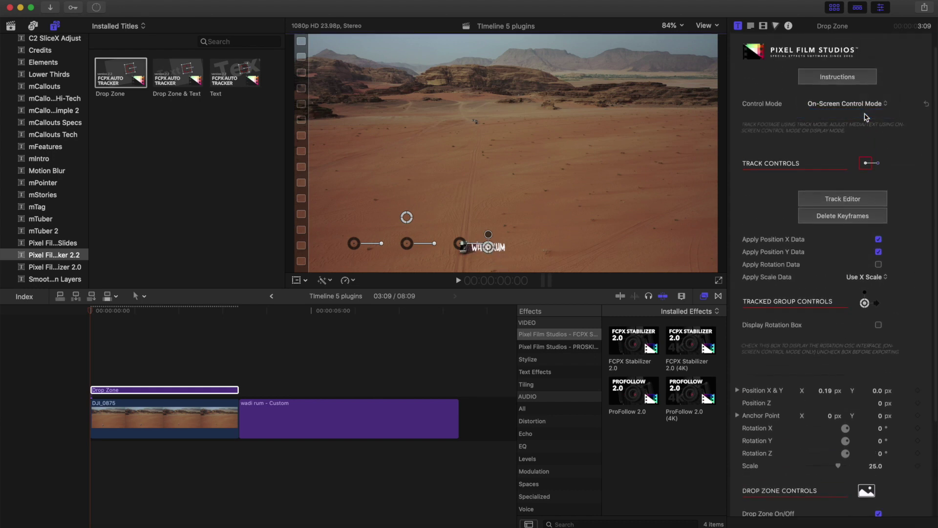
click(718, 280)
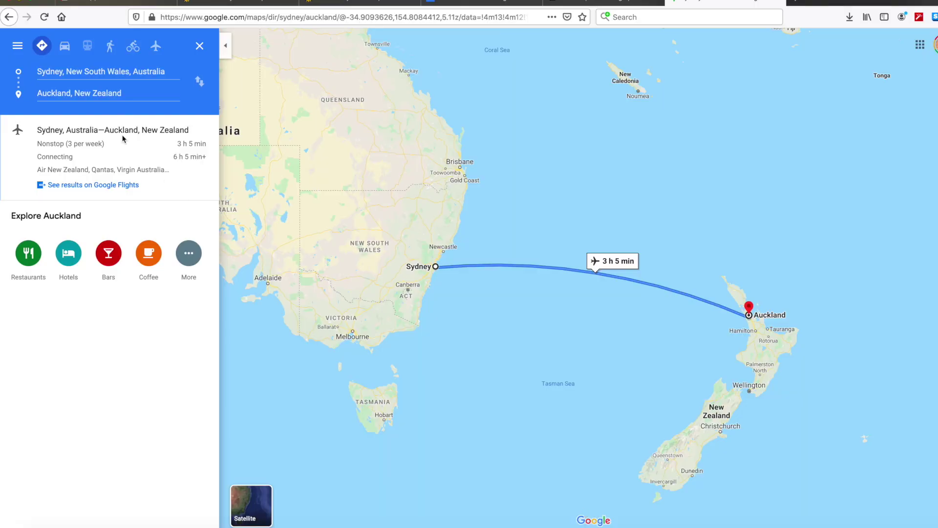
In Google Maps, hide the directions panel and capture a screenshot of the Sydney to Auckland flight route.
click(224, 49)
key(super+shift+4)
drag(1, 7, 891, 498)
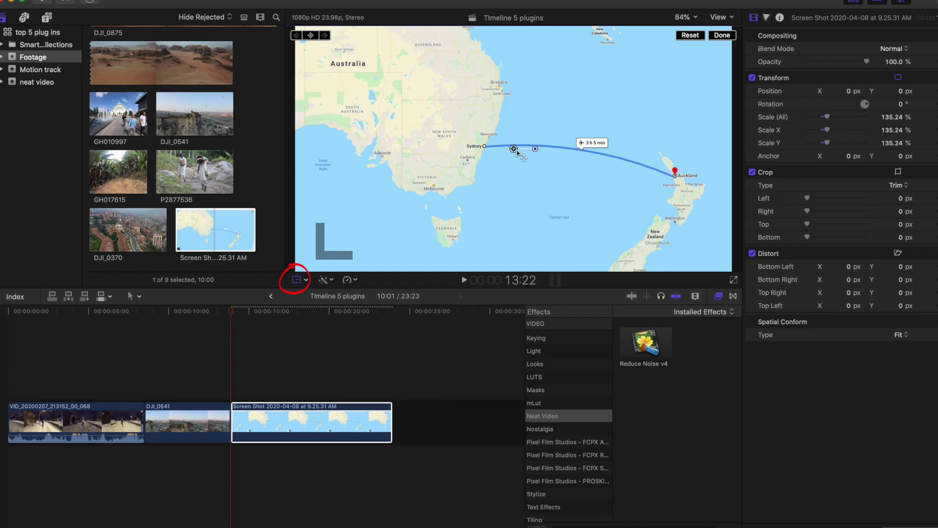
In Final Cut Pro, move the map screenshot to X -216.2, Y 61.0 px and place the airplane clip above it, matching its length.
drag(511, 147, 468, 139)
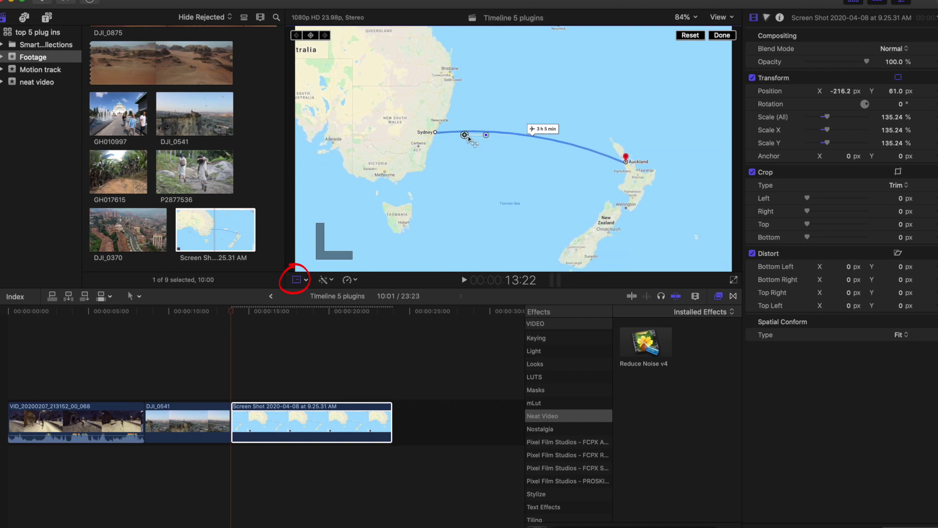
click(722, 35)
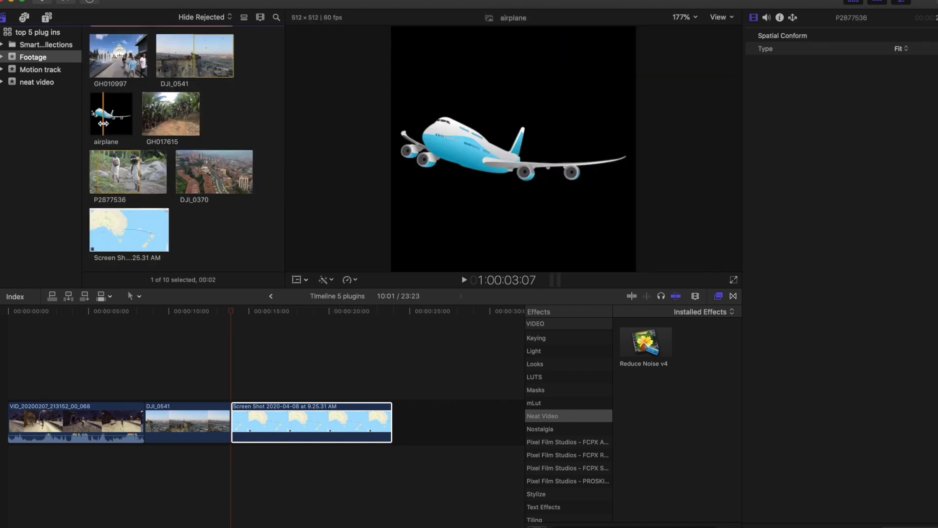
drag(253, 367, 231, 367)
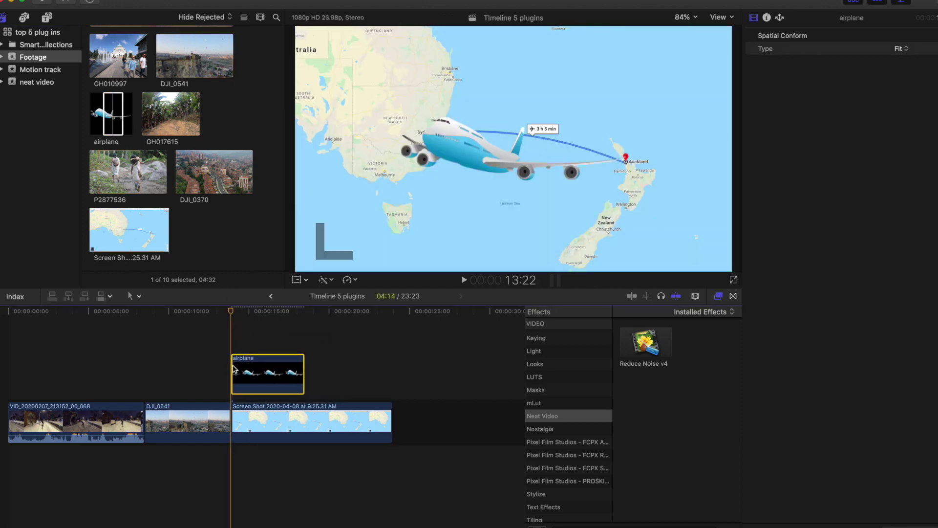
drag(303, 387, 389, 390)
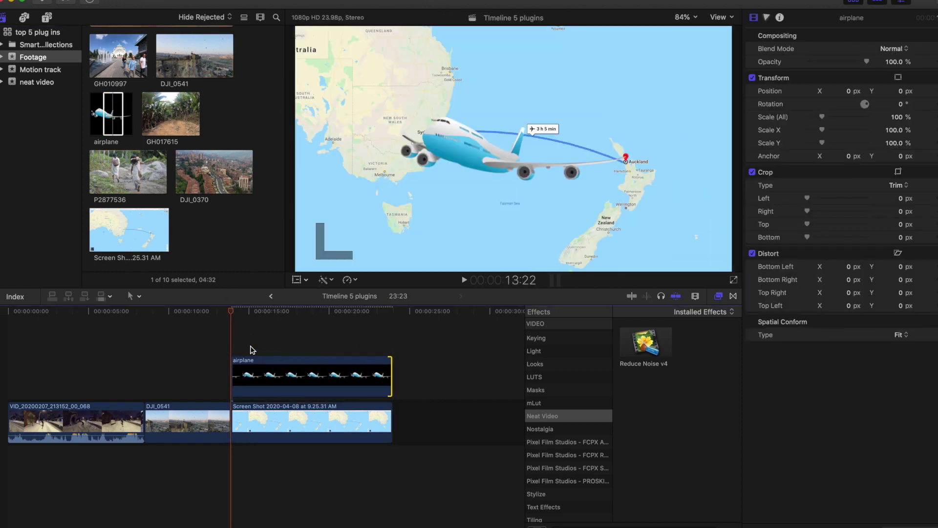
Mirror and shrink the airplane to X -19.02%, Y 17.3%, place it on Sydney at X -348.4, Y 96.8 px, and add a transform keyframe.
click(250, 383)
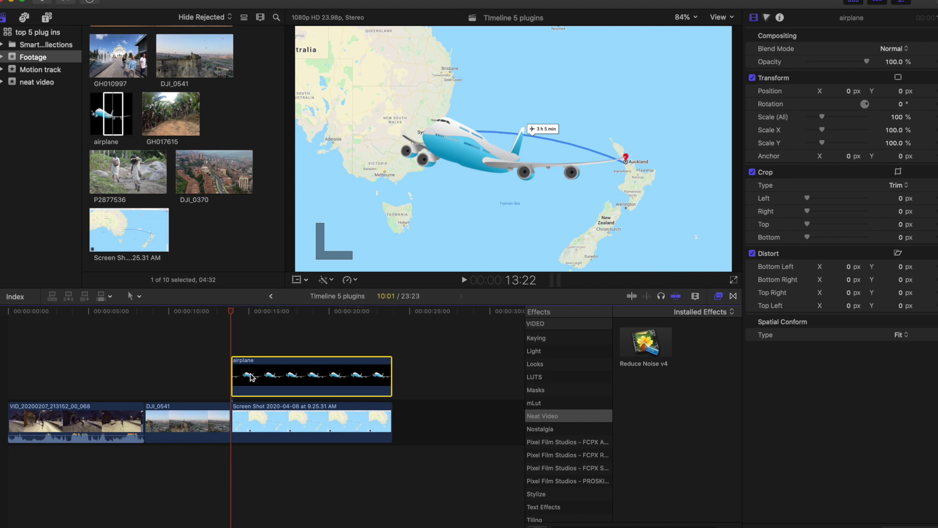
click(296, 279)
drag(732, 26, 457, 175)
drag(515, 206, 516, 157)
drag(518, 96, 438, 125)
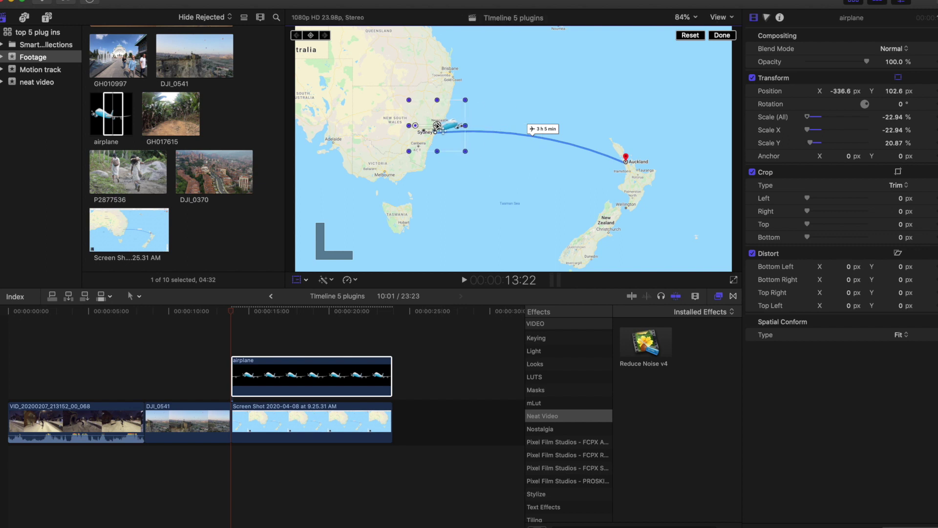
click(311, 36)
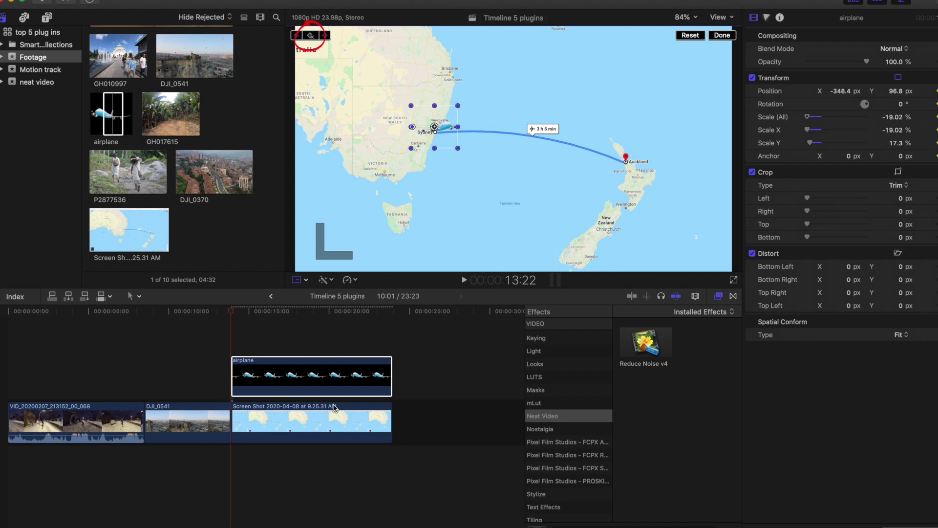
At 16:00, move the airplane mid-route to X 54.9, Y 165.7 px, rotate it -10° and enlarge it to X -30.71%, Y 27.94%.
click(237, 346)
key(space)
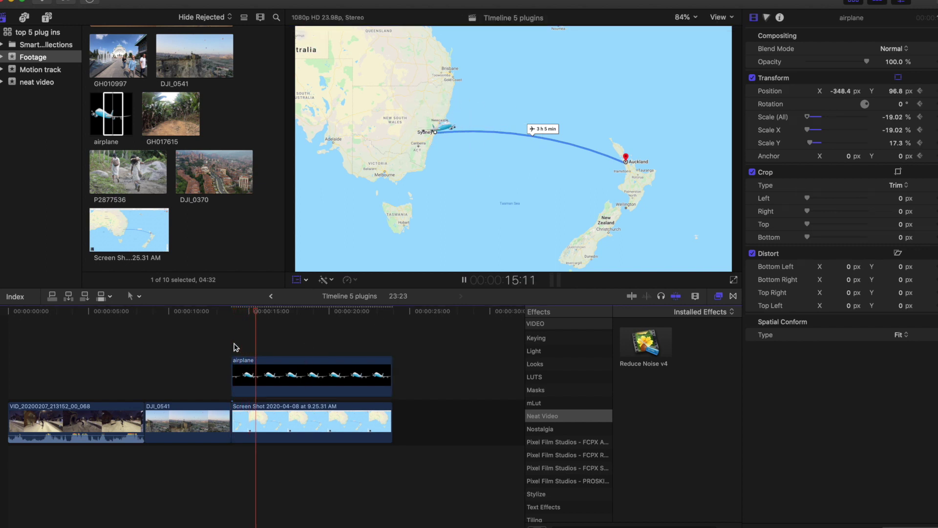
key(space)
drag(438, 129, 505, 109)
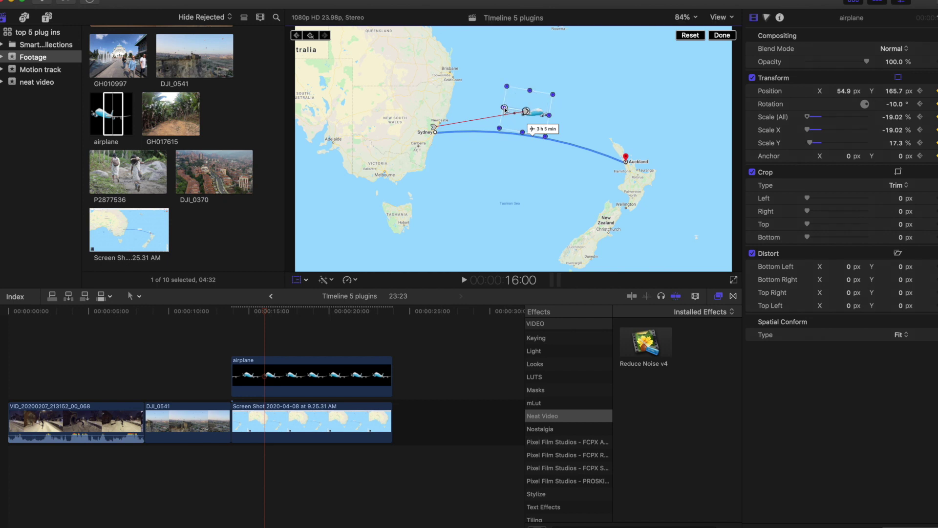
drag(557, 98, 569, 86)
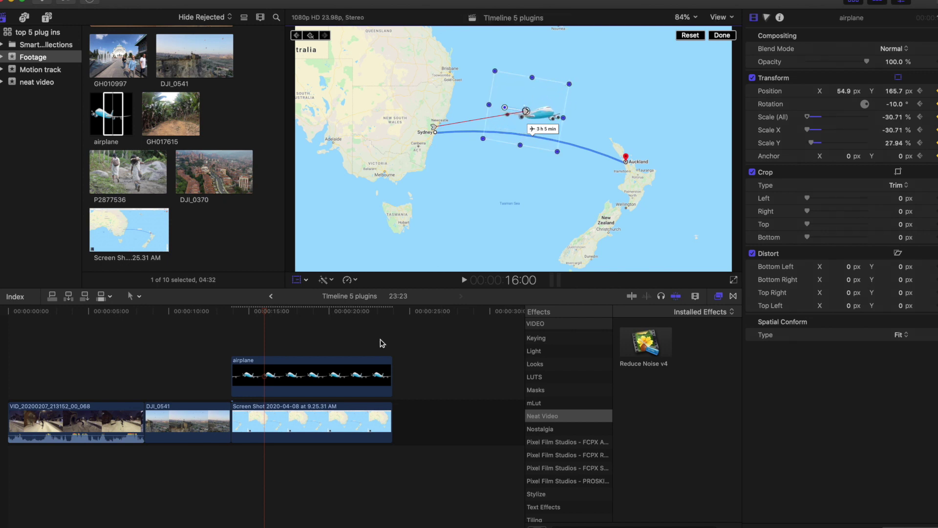
Cut the airplane and map clips at 18:00 and delete the parts after the cut.
key(space)
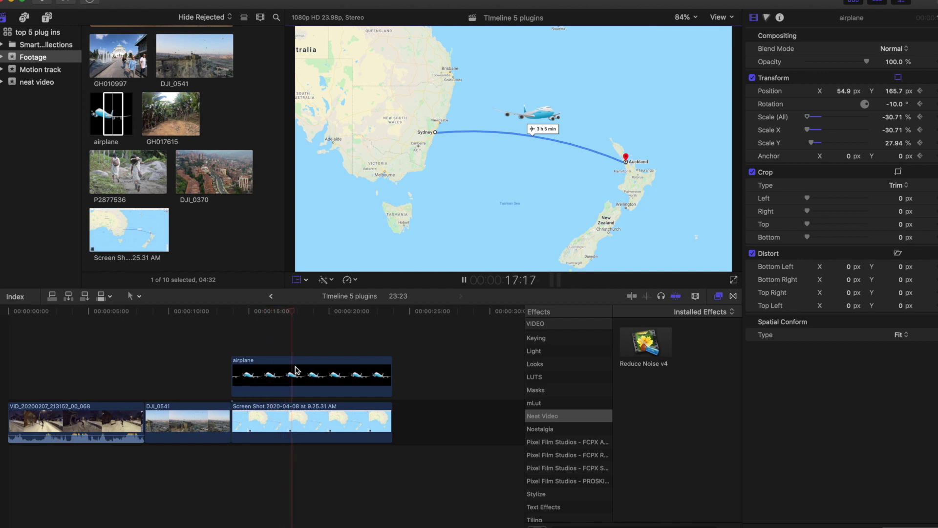
key(space)
key(super+shift+b)
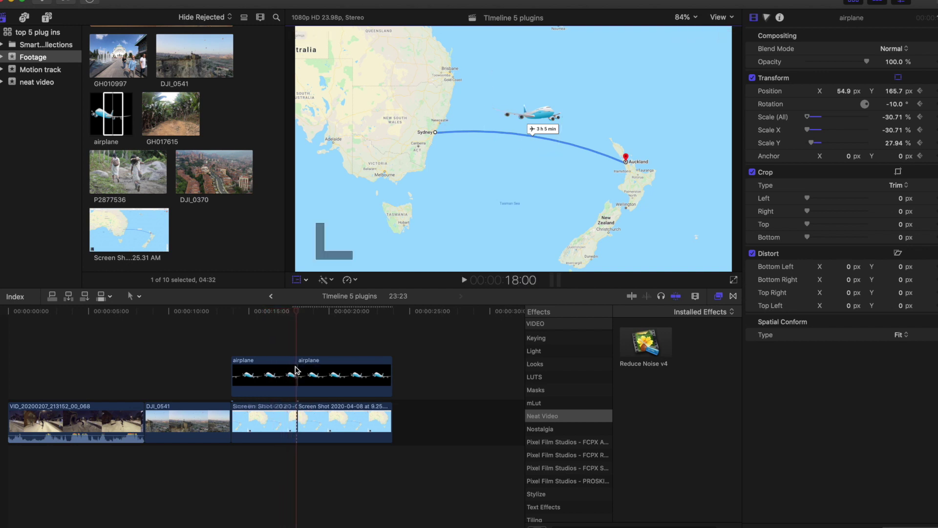
drag(321, 326, 339, 447)
key(Delete)
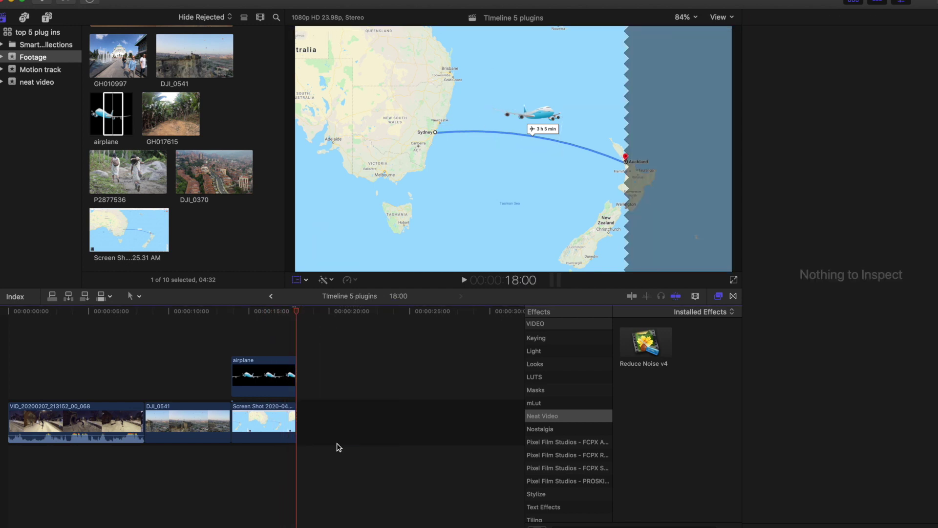
At frame 17:23, move the airplane to Auckland at X 475.9, Y -29.4 px and shrink it to X -19.88%, Y 18.09%.
key(Left)
click(292, 373)
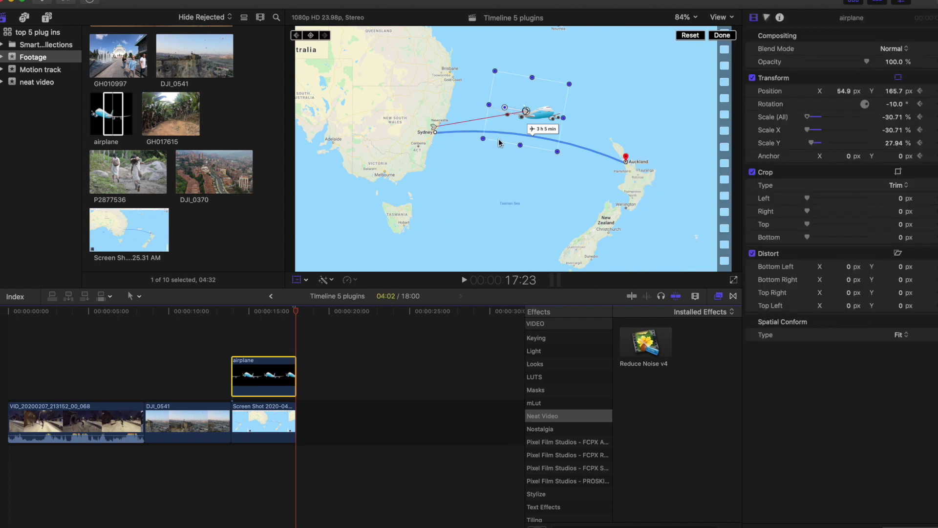
drag(527, 112, 622, 158)
drag(665, 128, 639, 136)
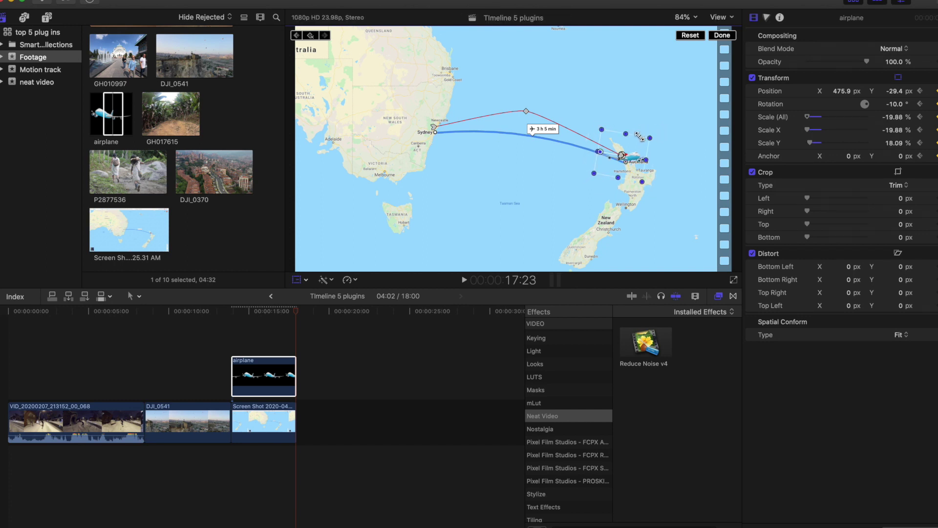
Smooth the middle keyframe of the airplane's motion path into a wider curve and play the animation from its start.
right_click(527, 112)
click(541, 126)
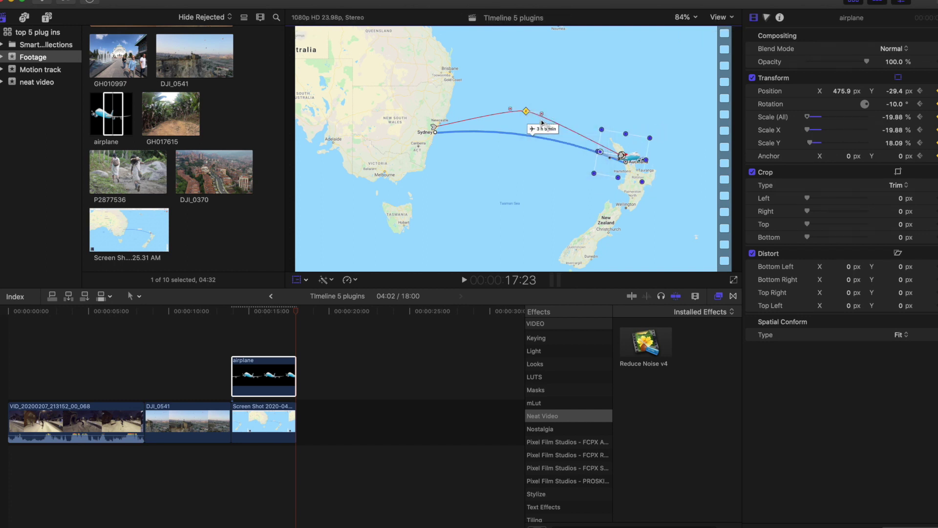
key(alt+semicolon)
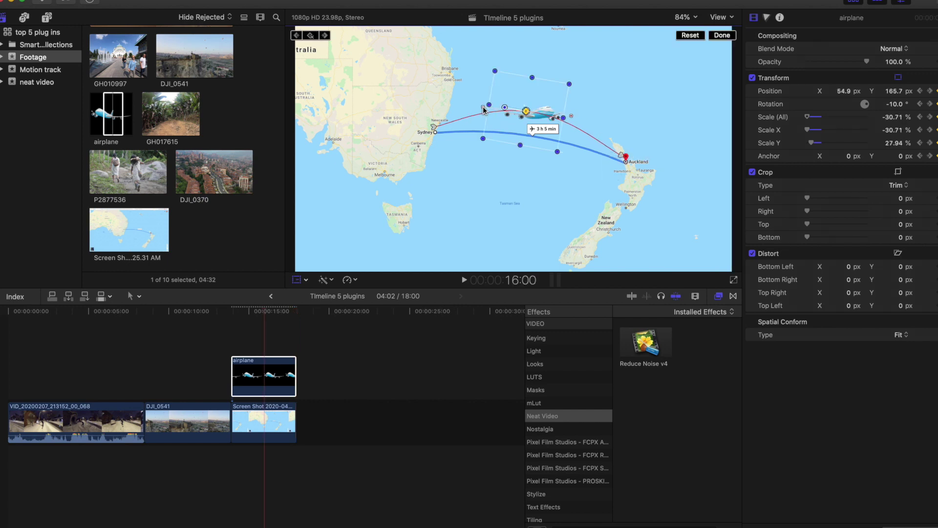
click(232, 333)
key(space)
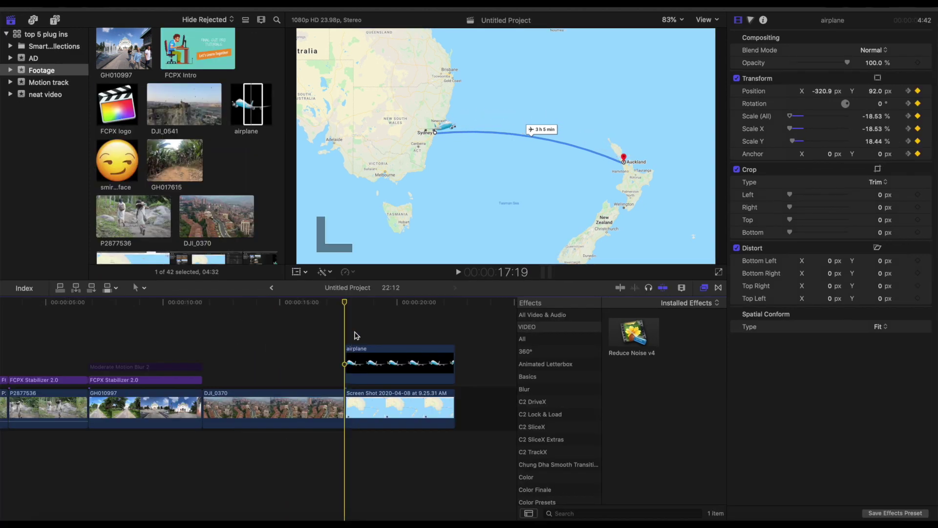
Combine the airplane clip and the map screenshot into a new compound clip.
drag(356, 328, 390, 409)
right_click(389, 408)
click(411, 365)
key(Return)
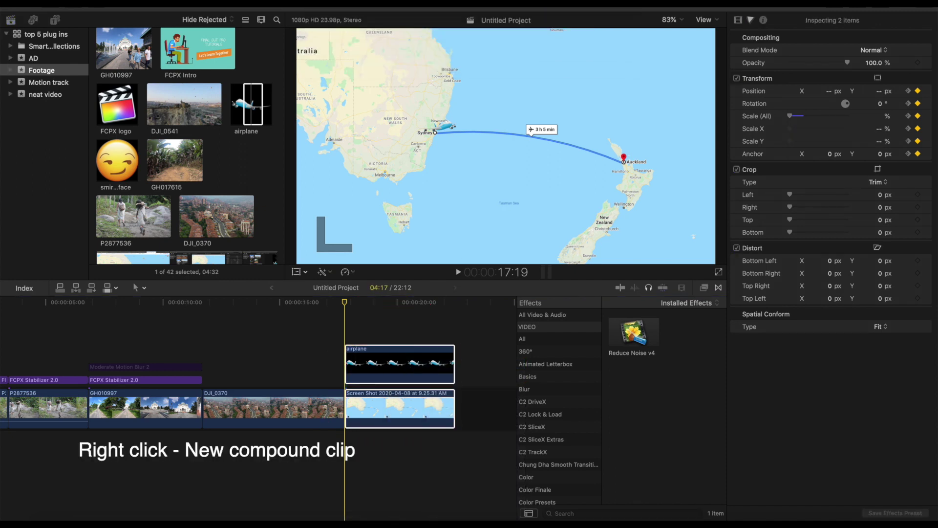
Set the viewer to 50% and keyframe the compound clip at 17:19 with scale 151.44% and position X 449.2, Y -126.1 px.
click(296, 271)
click(668, 20)
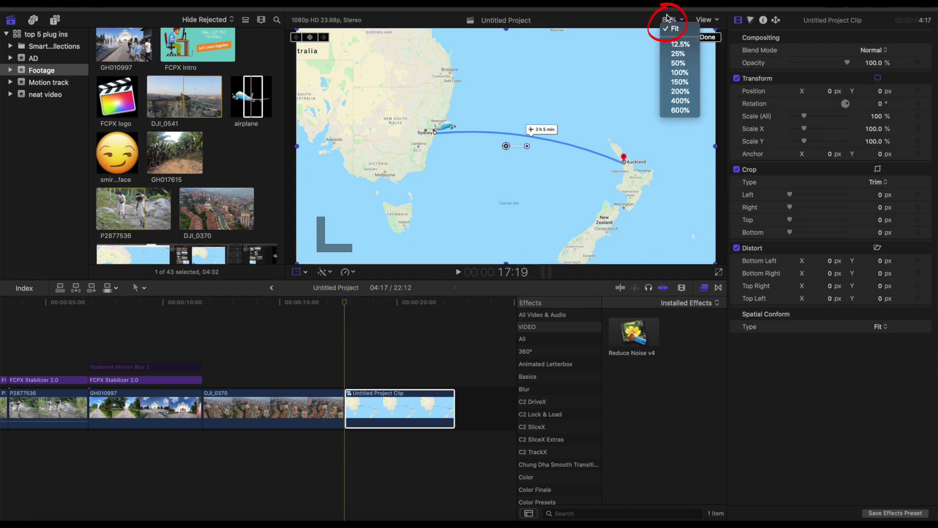
click(678, 63)
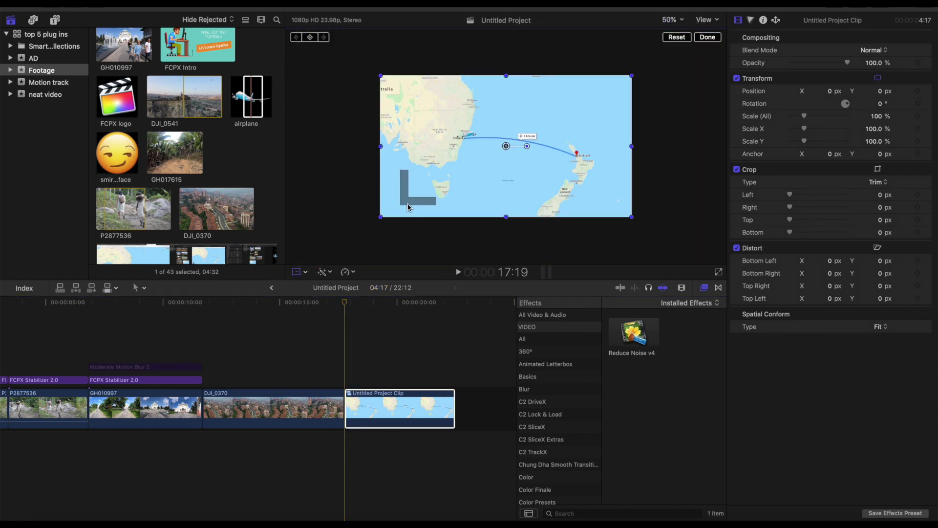
drag(381, 217, 316, 253)
drag(512, 154, 565, 164)
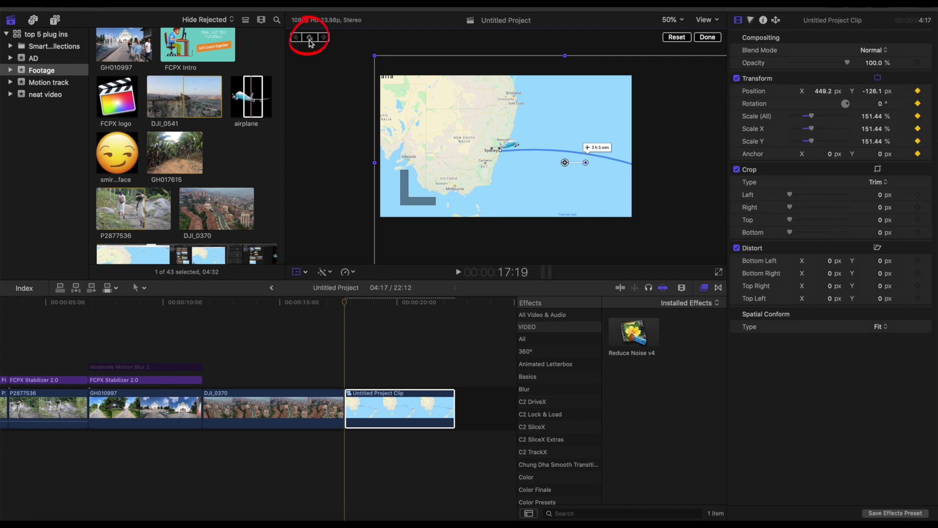
At the compound clip's last frame, move the map to X -713.5, Y 80.2 px and play the animation from the clip's start.
click(454, 360)
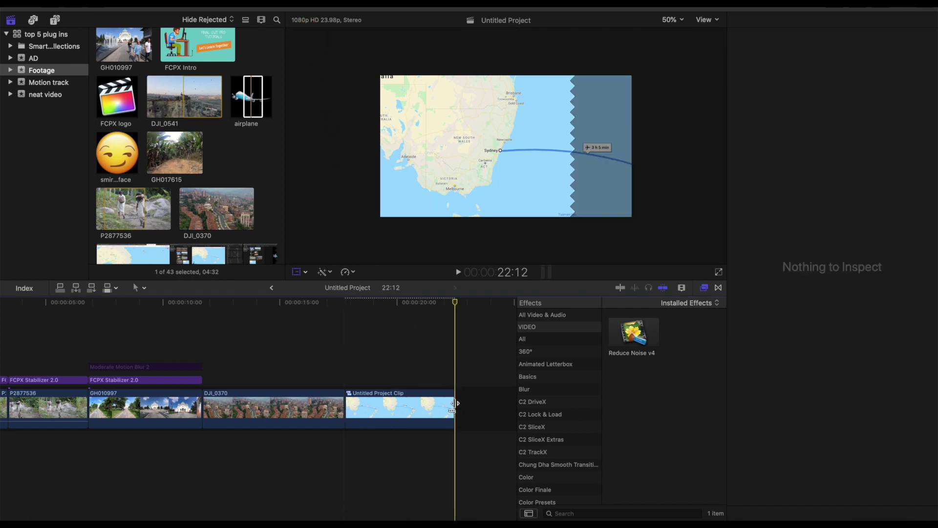
click(454, 399)
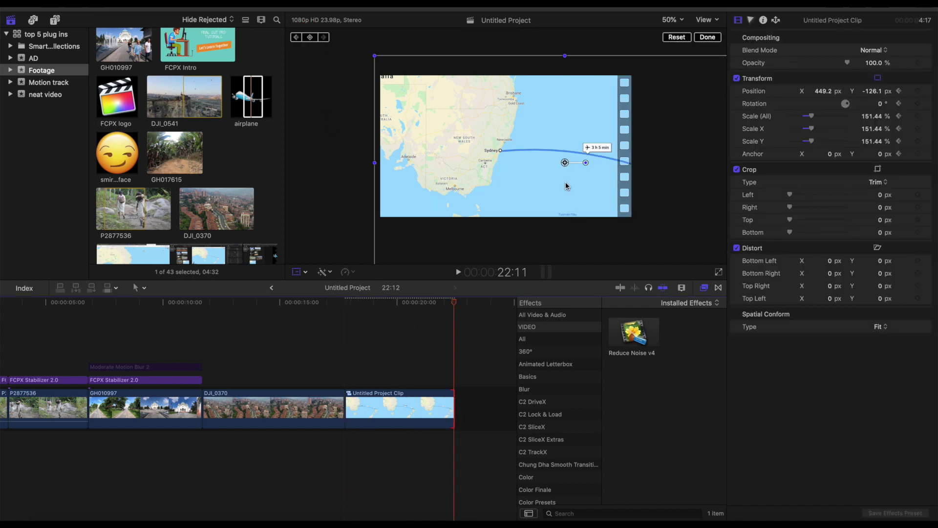
drag(566, 167, 414, 140)
click(350, 366)
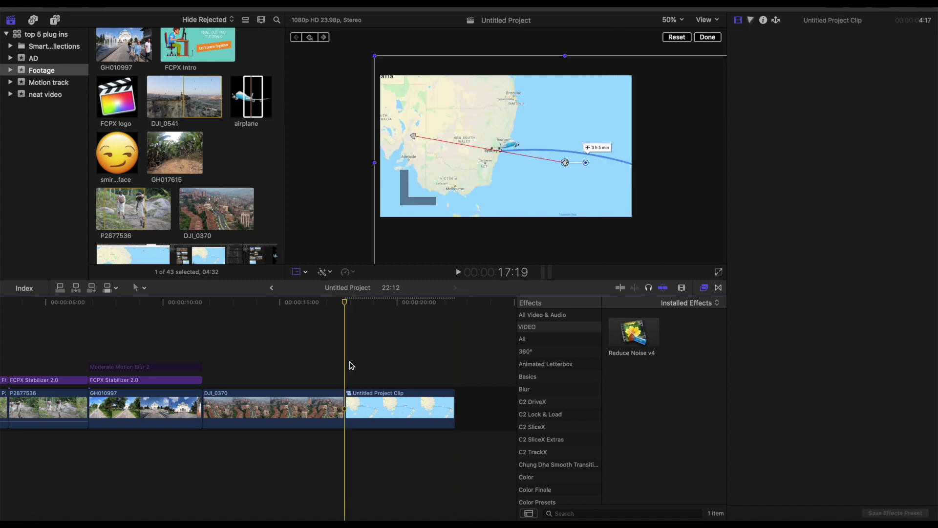
key(space)
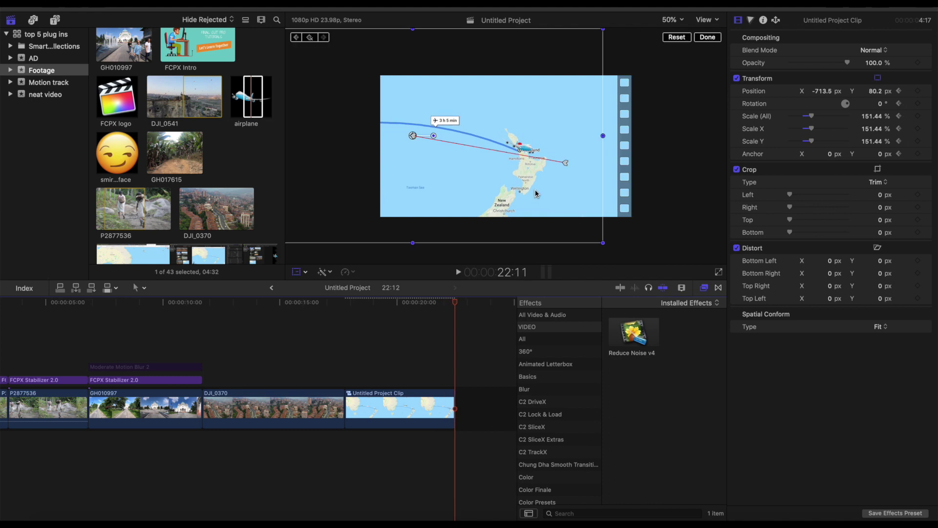
Finish the transform, fit the frame to the viewer and view the map animation from its start in full screen.
click(710, 37)
click(678, 24)
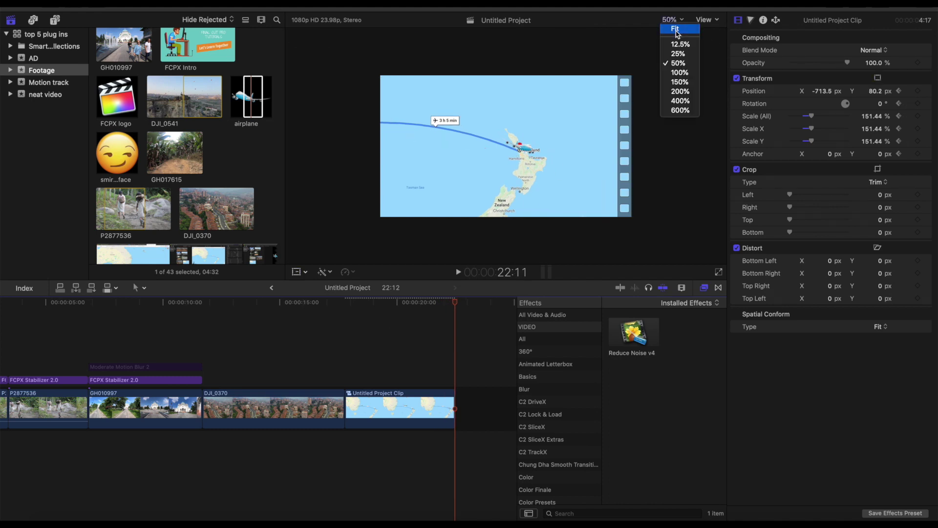
click(676, 31)
key(Up)
click(718, 271)
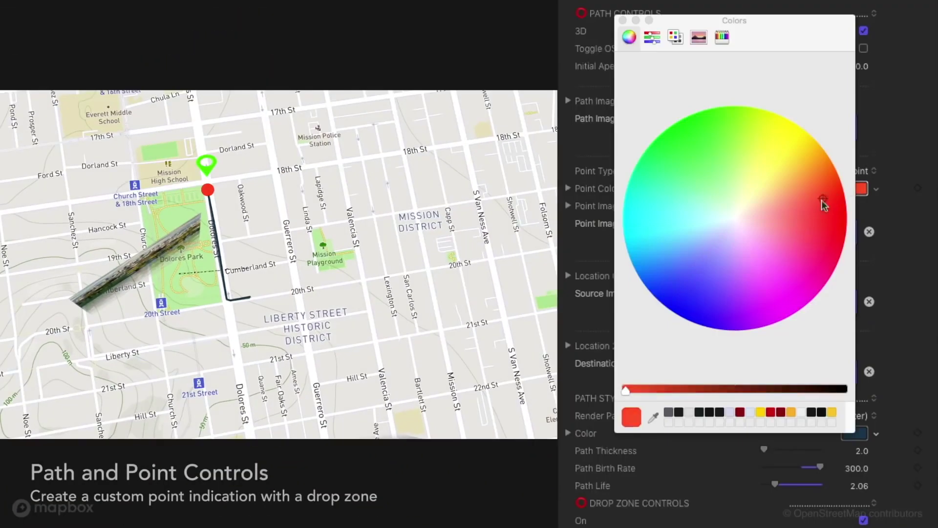
Change the map path's point color to blue and expand the point image controls.
drag(821, 204, 673, 215)
click(568, 205)
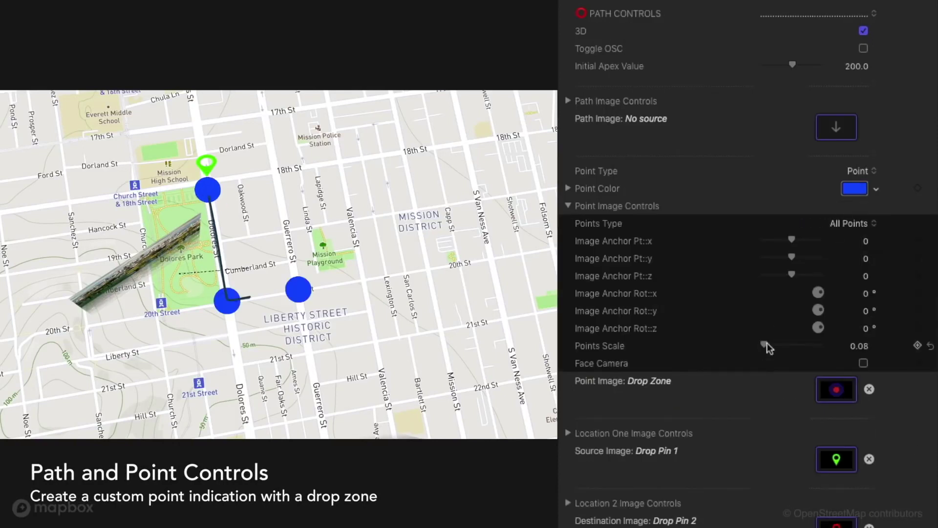
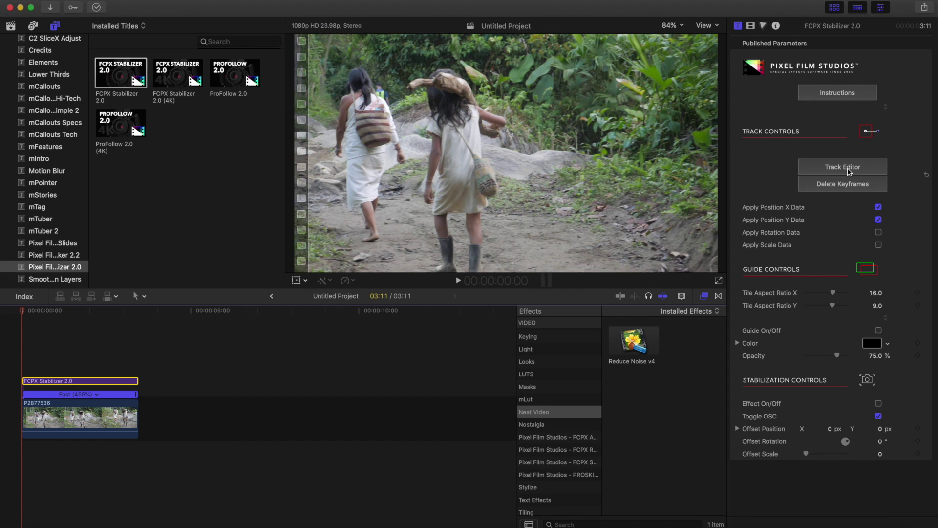
Track the walking girl's shoulder bag in the Track Editor at 100% quality with Position Only, and export the tracking data.
click(847, 168)
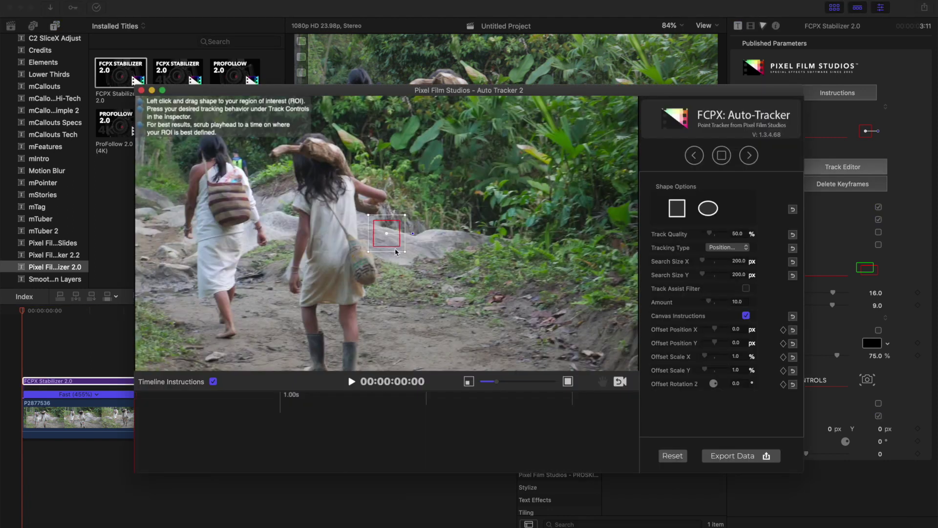
drag(388, 235, 349, 247)
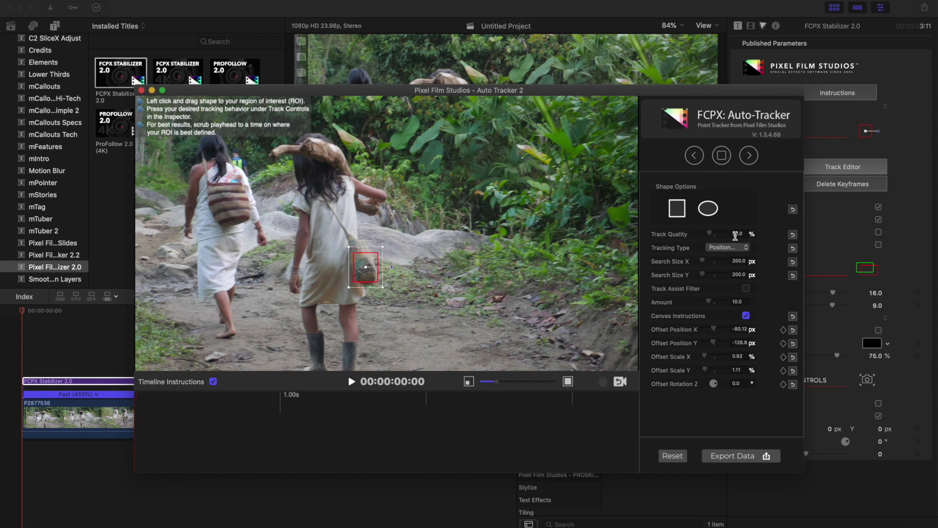
click(747, 249)
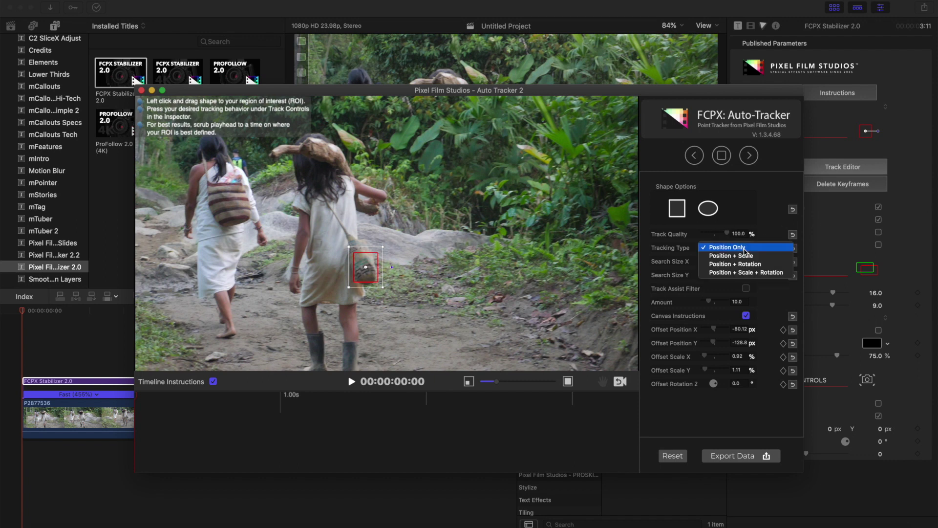
click(744, 250)
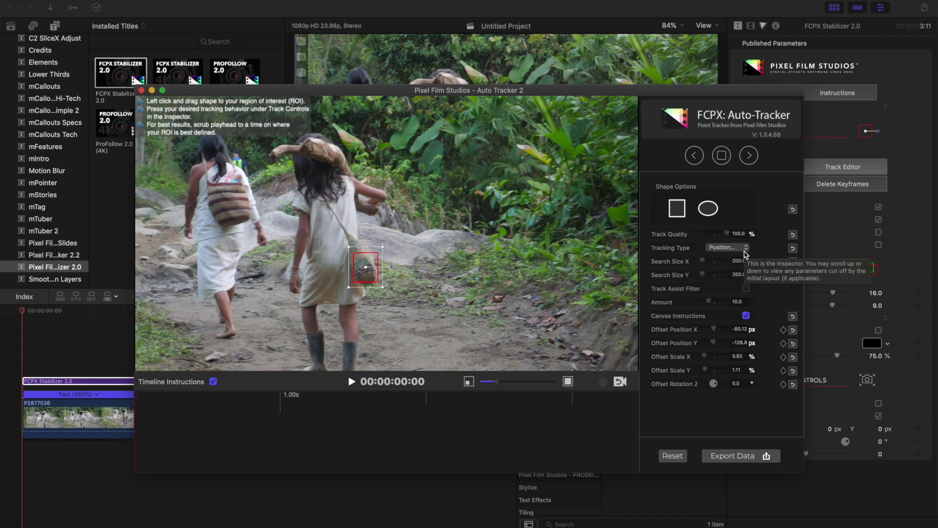
click(749, 156)
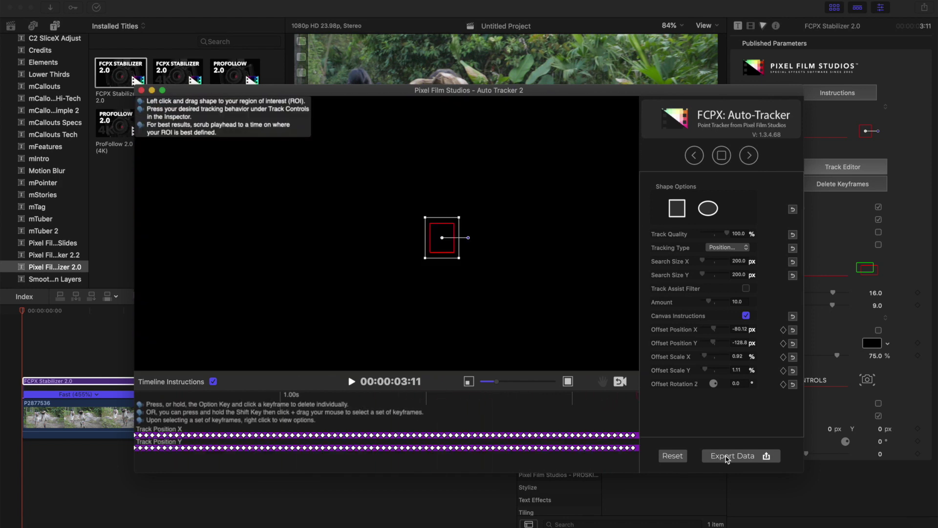
click(727, 457)
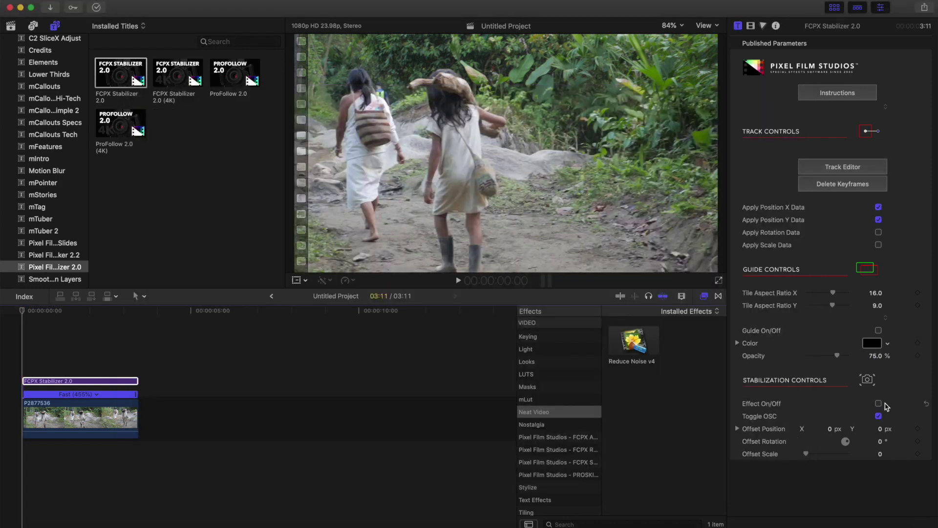
Turn on the stabilization effect and the guide for the first FCPX Stabilizer title, and play the clip to check it.
click(879, 403)
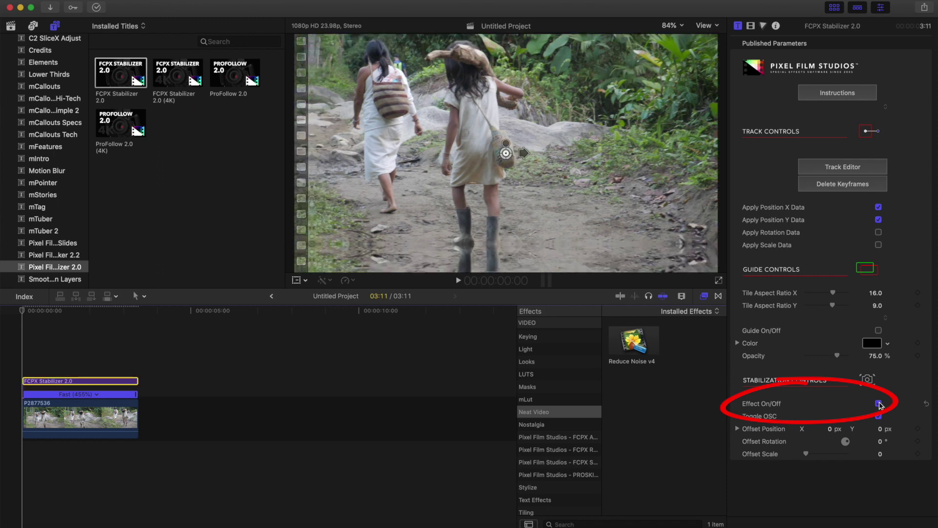
key(space)
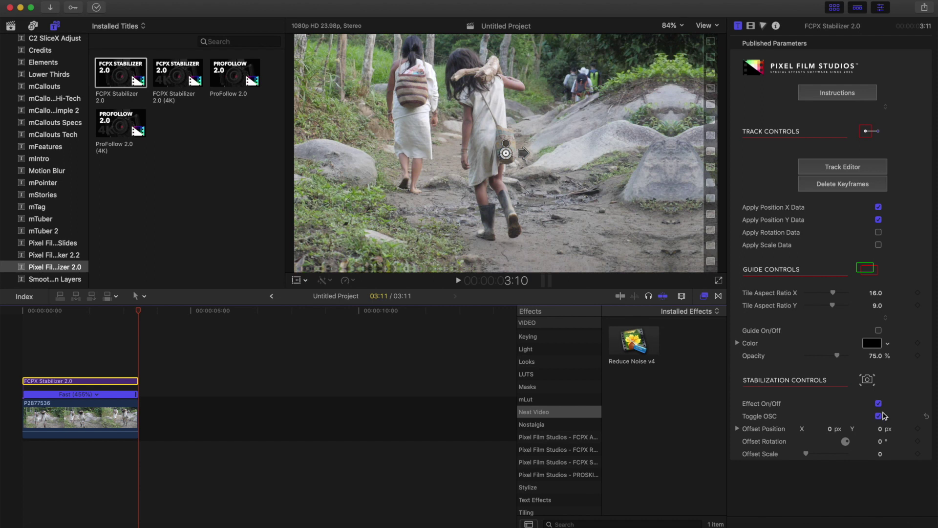
click(878, 332)
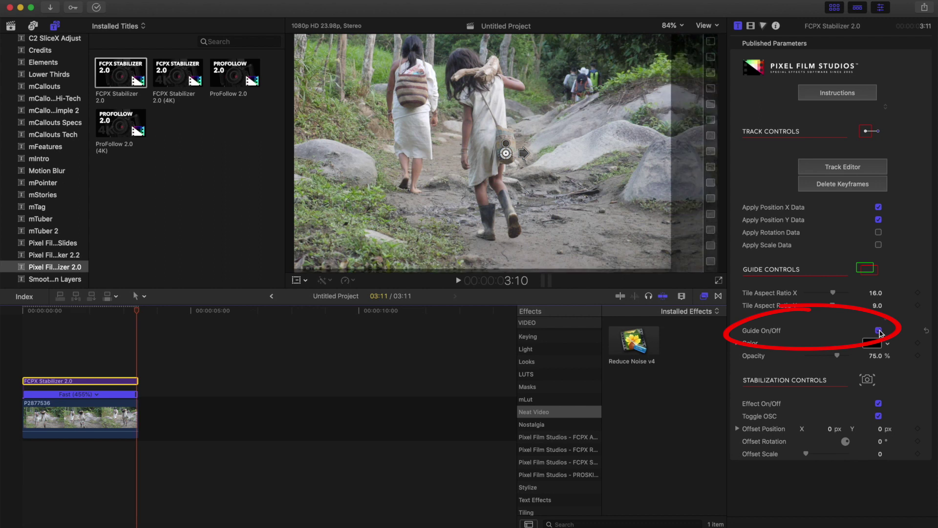
click(28, 362)
key(space)
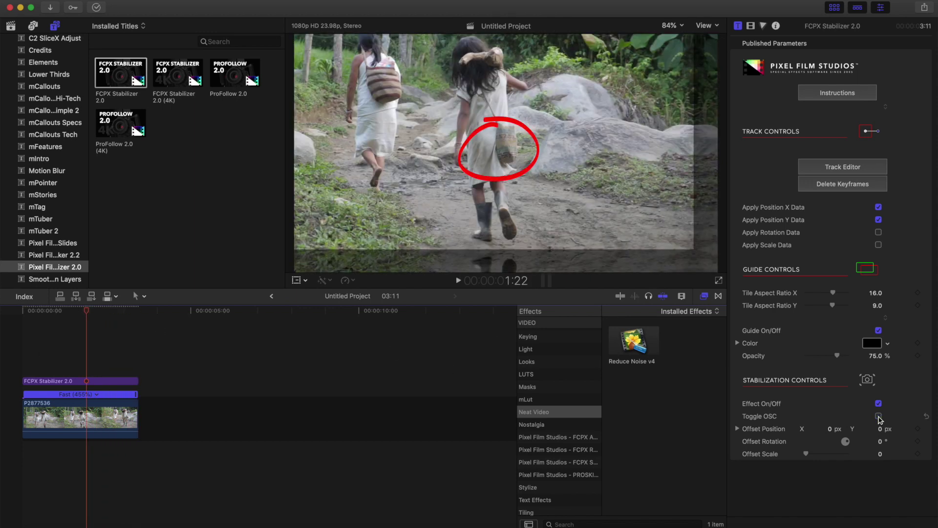
Set the first stabilizer's offset scale to 25.0 and its offset position to X 0.11, Y -0.09 px, checking playback.
drag(506, 153, 505, 168)
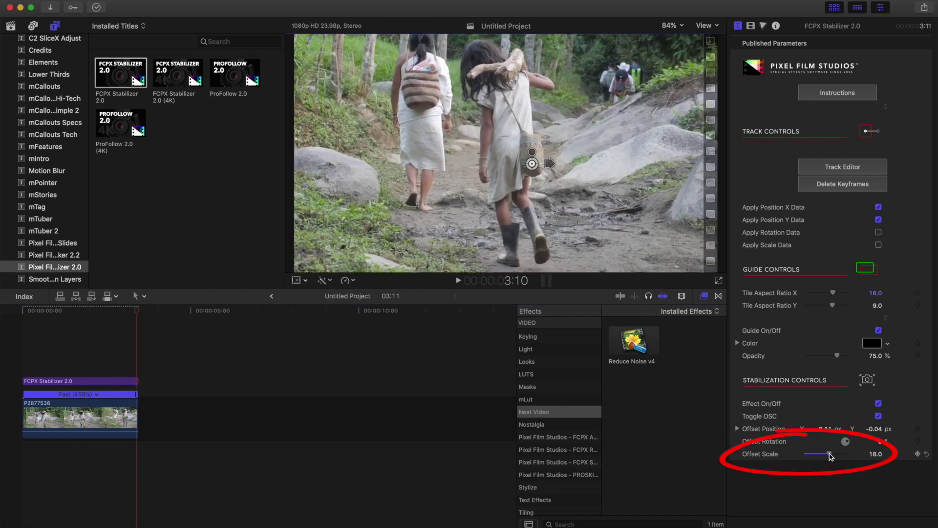
click(25, 365)
key(space)
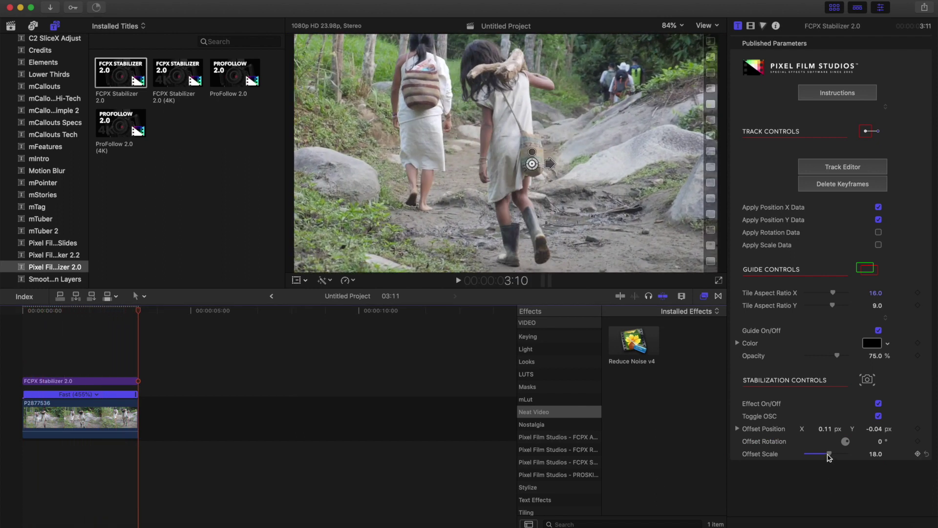
drag(829, 455, 834, 457)
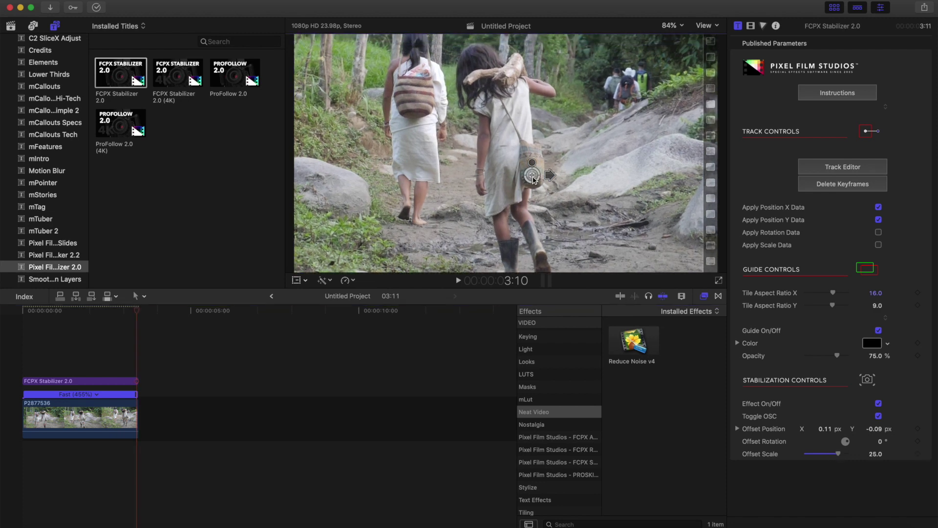
key(space)
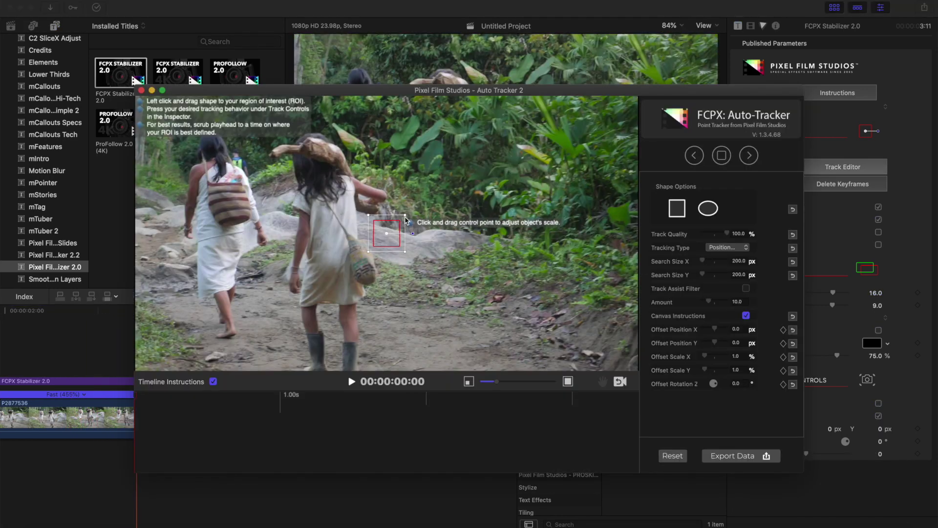
For the second stabilizer title, place a smaller tracking box on the girl's head, track the clip forward and export the data.
drag(405, 215, 306, 163)
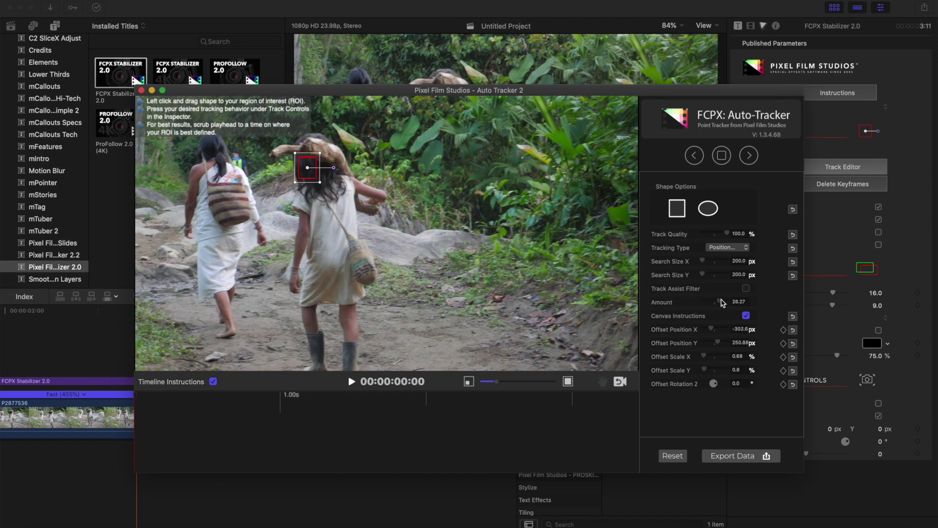
click(749, 155)
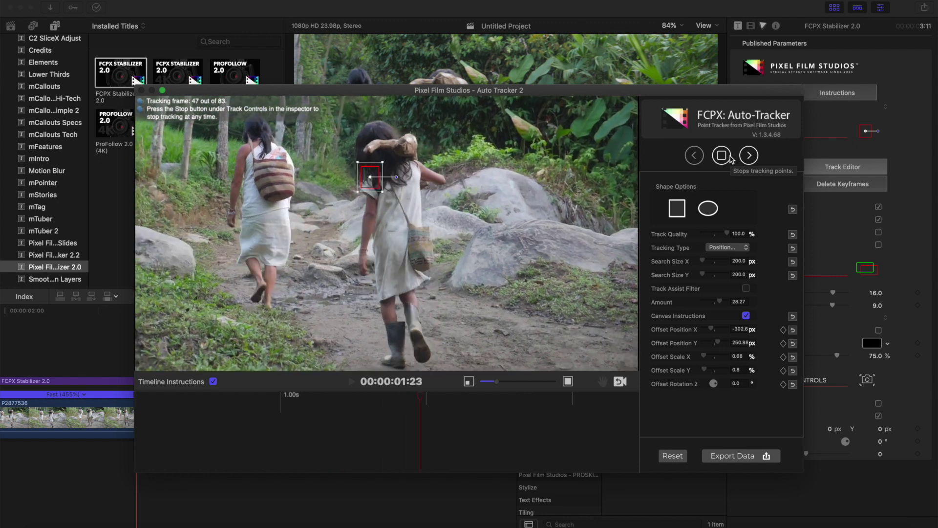
click(717, 457)
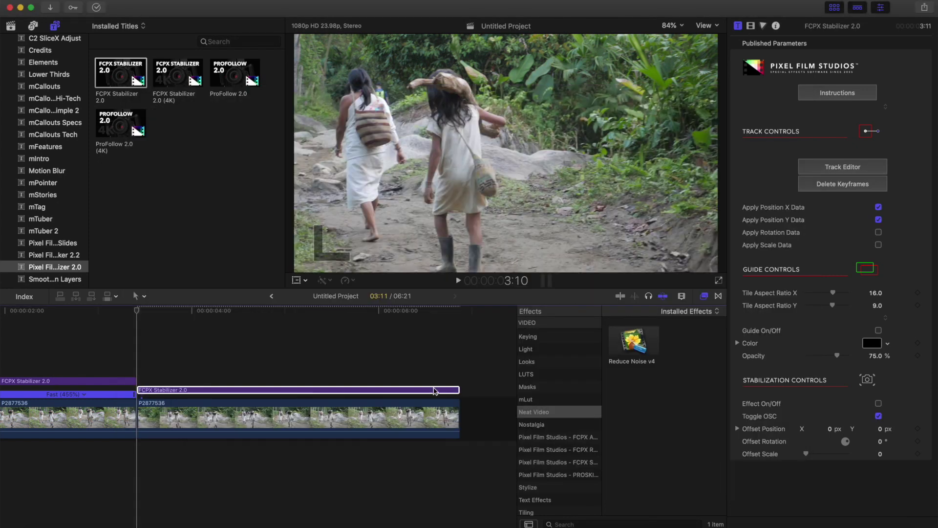
Turn on the effect and the guide for the second FCPX Stabilizer title and play its clip.
click(878, 403)
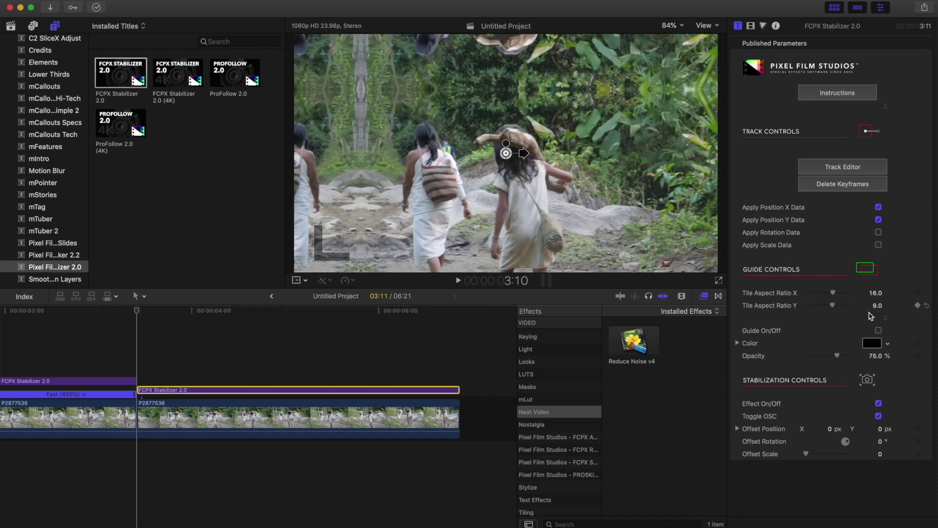
click(878, 331)
key(space)
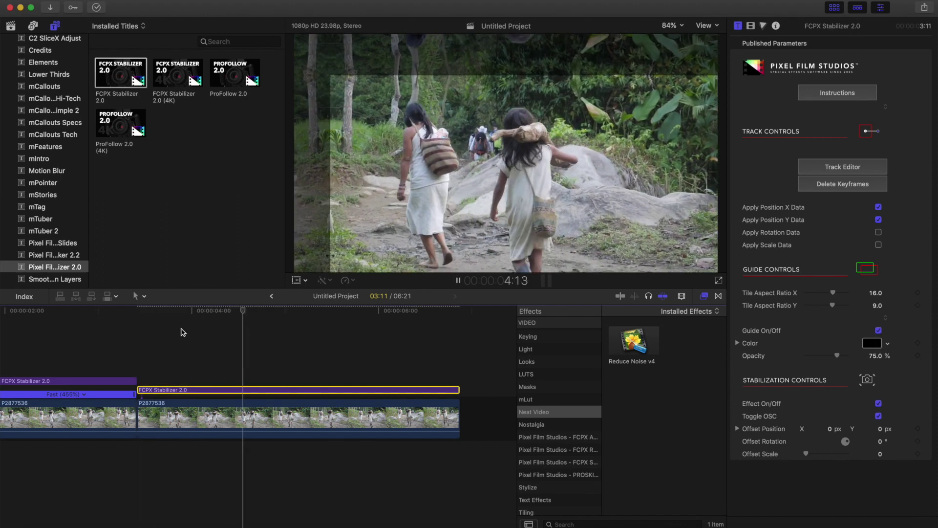
Set the second stabilizer's offset scale to 32.0 and offset position to X -0.06, Y 0.14 px, and play the result.
drag(807, 455, 842, 455)
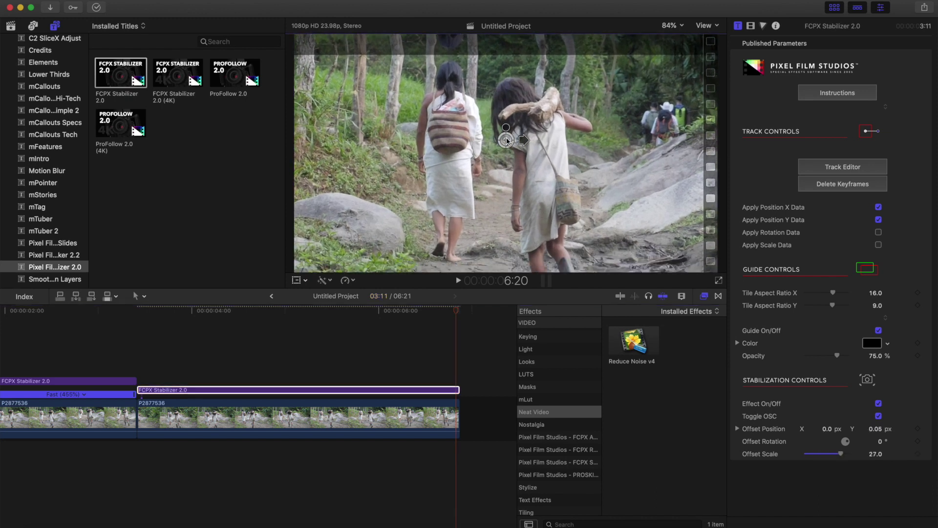
click(144, 351)
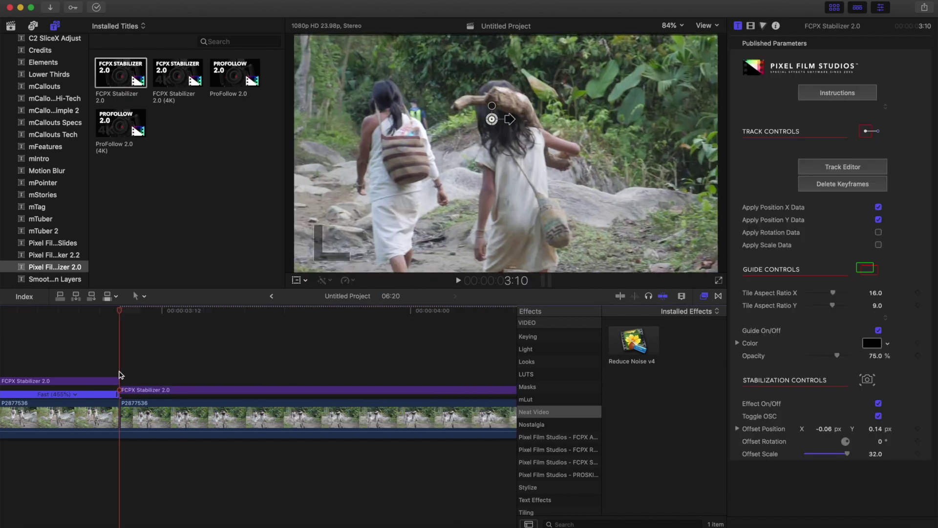
key(space)
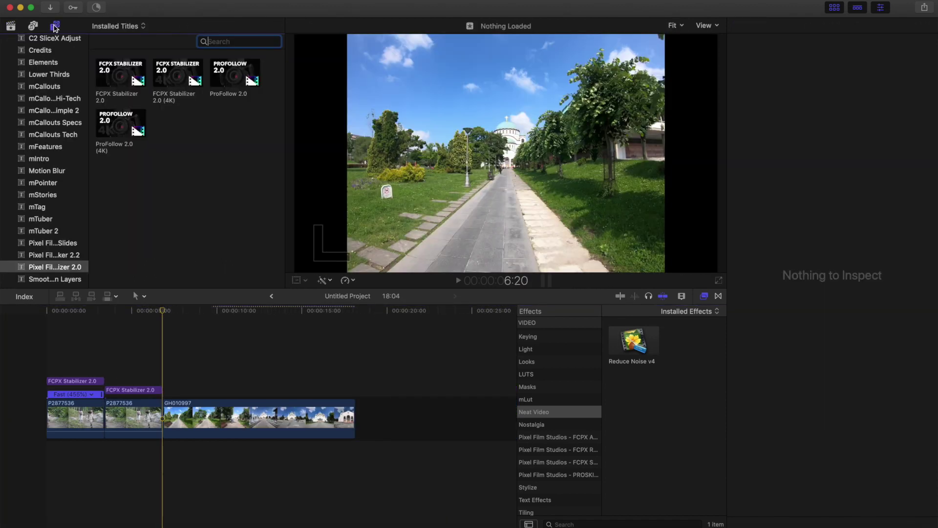
Add an FCPX Stabilizer 2.0 title above clip GH010997 and cut it at the clip's end.
drag(122, 73, 166, 388)
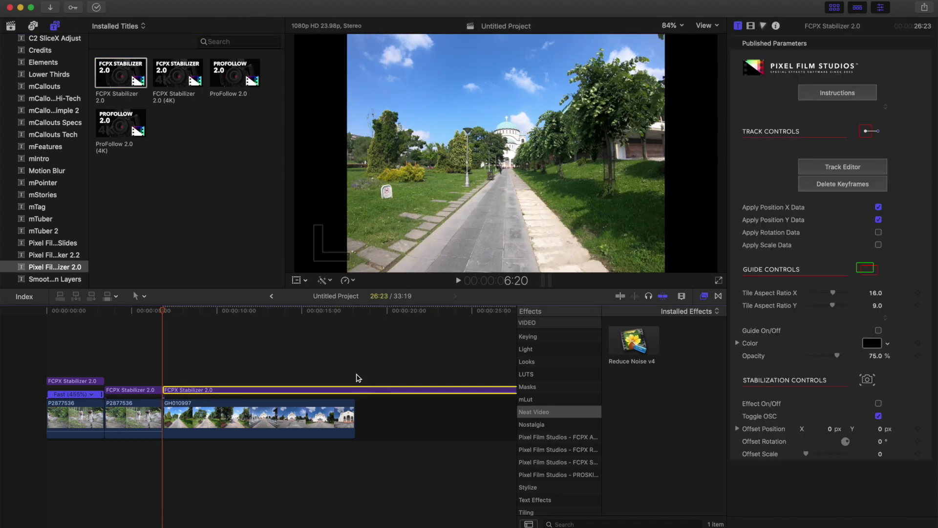
click(359, 379)
click(356, 389)
key(super+b)
click(376, 411)
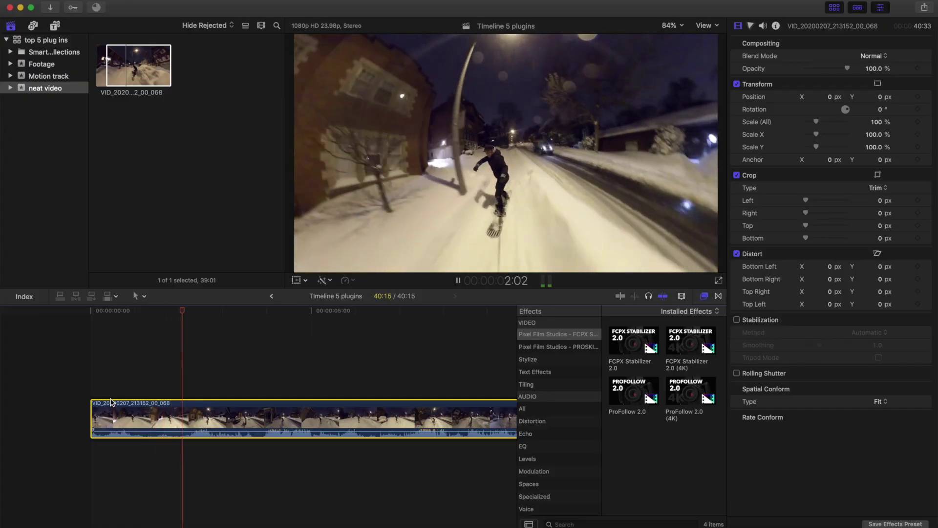
Magnify the viewer to 200% and inspect the noise in the night snowboarding clip.
click(671, 25)
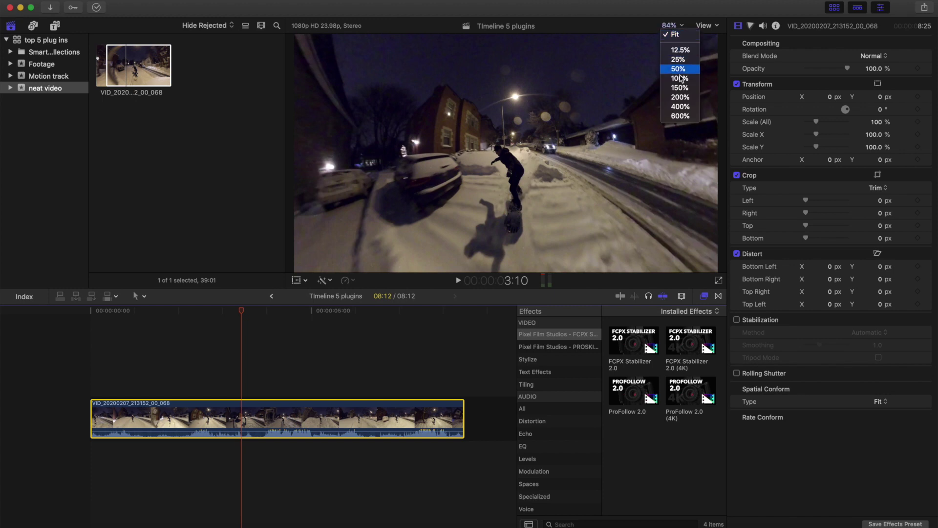
click(682, 97)
drag(697, 139, 691, 140)
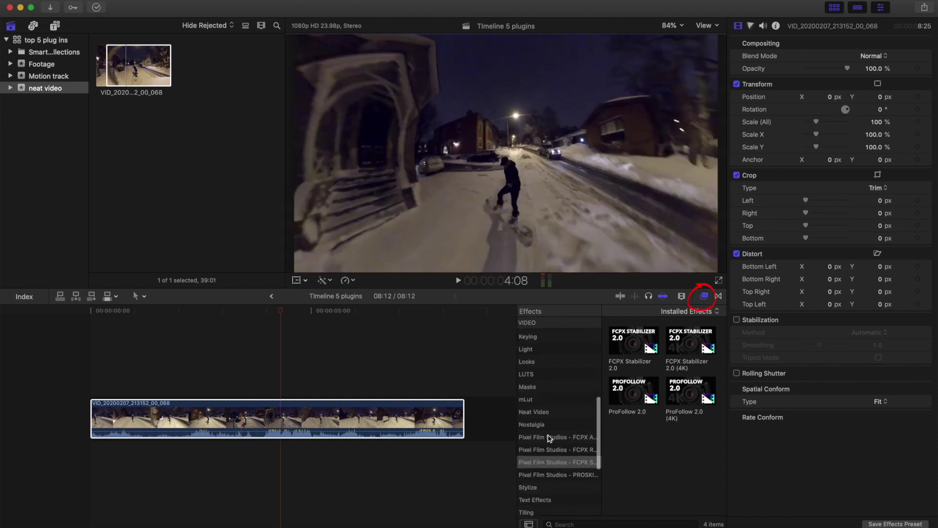
Apply the Neat Video Reduce Noise v4 effect to the snowboarding clip and open the effect's options window.
click(537, 413)
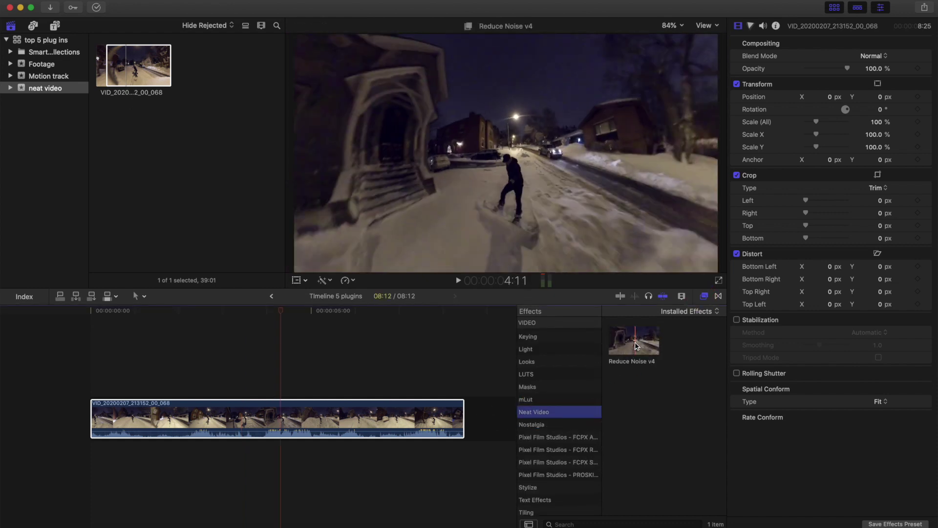
mouse_move(627, 332)
mouse_down()
mouse_move(337, 366)
mouse_move(288, 419)
mouse_up()
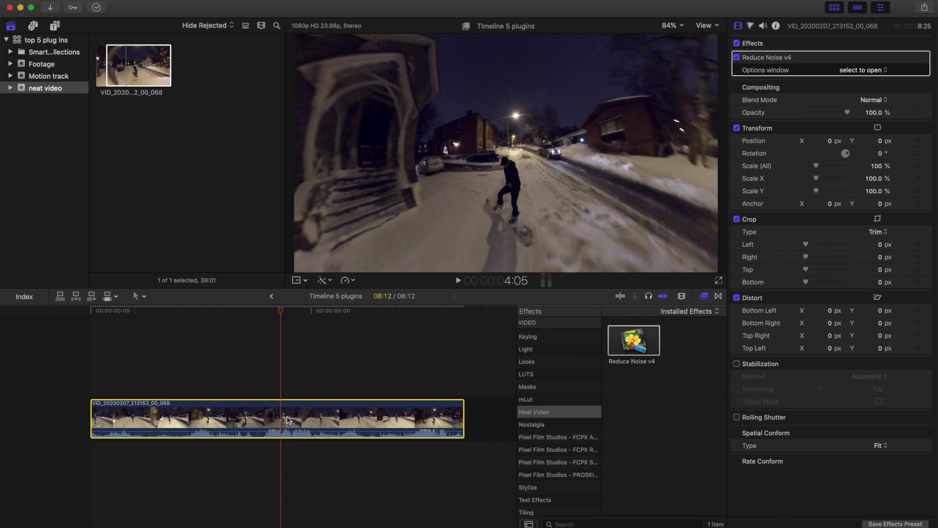
click(856, 71)
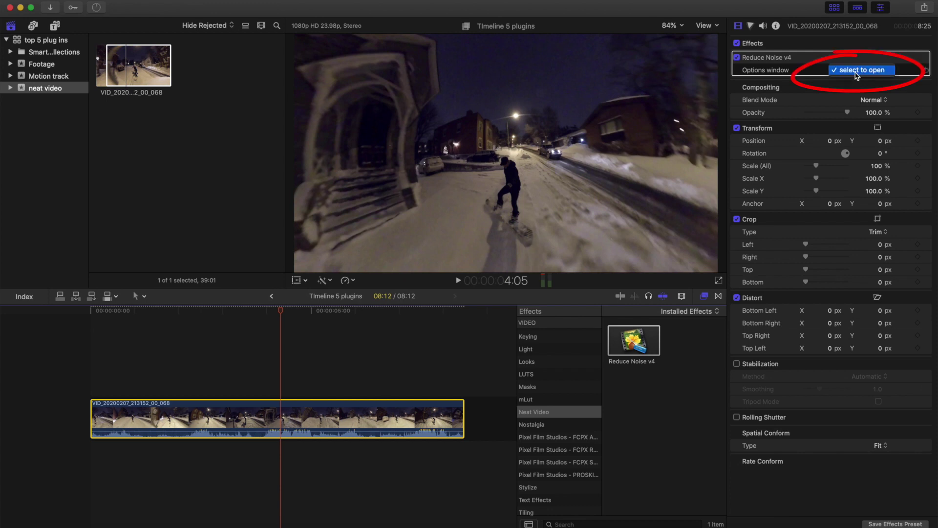
click(856, 70)
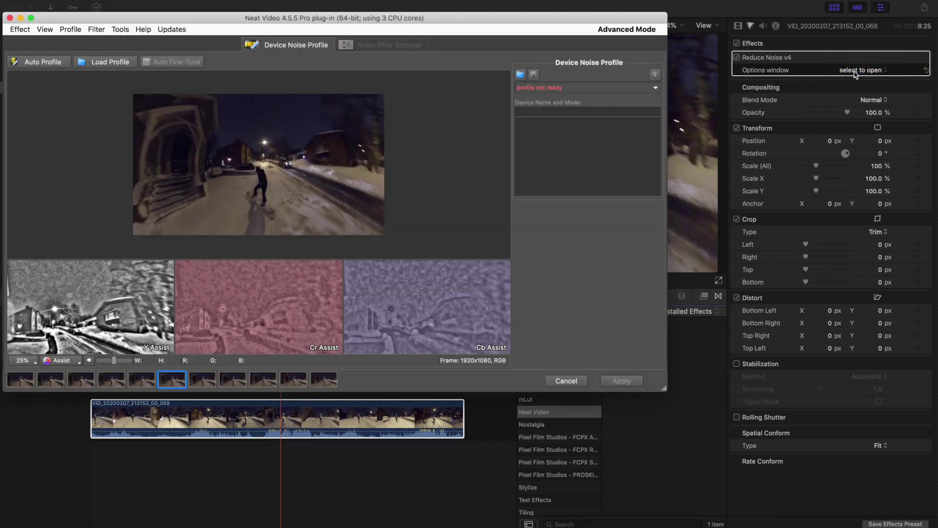
Mark a noise sample about 380 by 192 px on the night sky, build an auto profile from it and apply the noise reduction.
drag(222, 101, 271, 126)
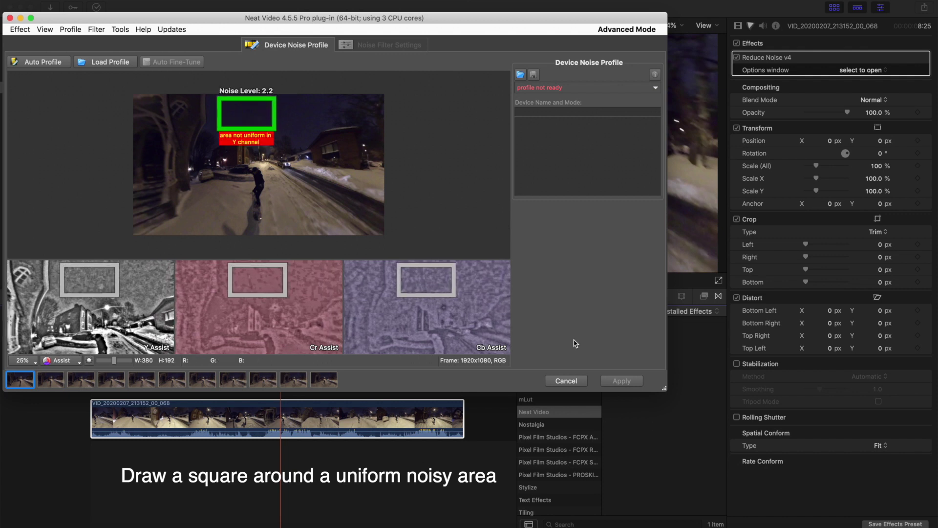
click(37, 63)
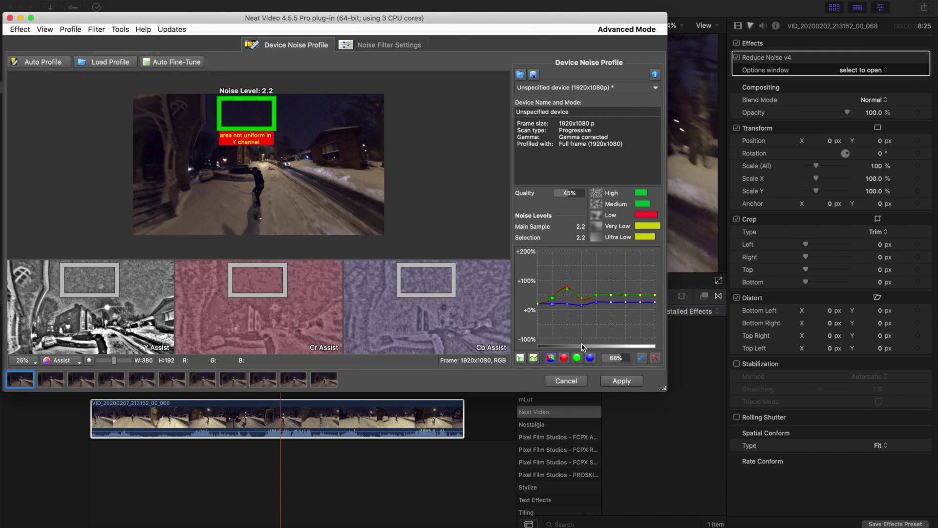
click(620, 381)
Check the rendering progress in the background tasks, then return the playhead to the start of the timeline.
click(97, 8)
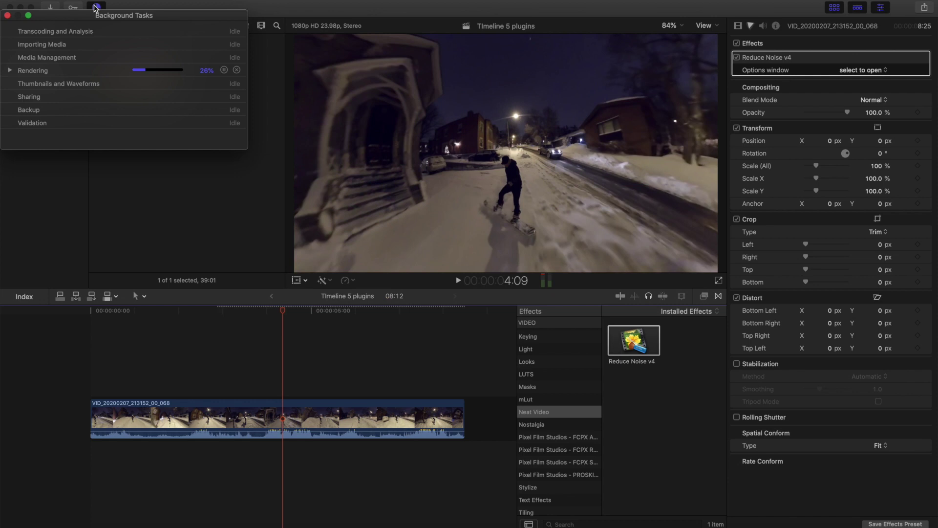
click(8, 16)
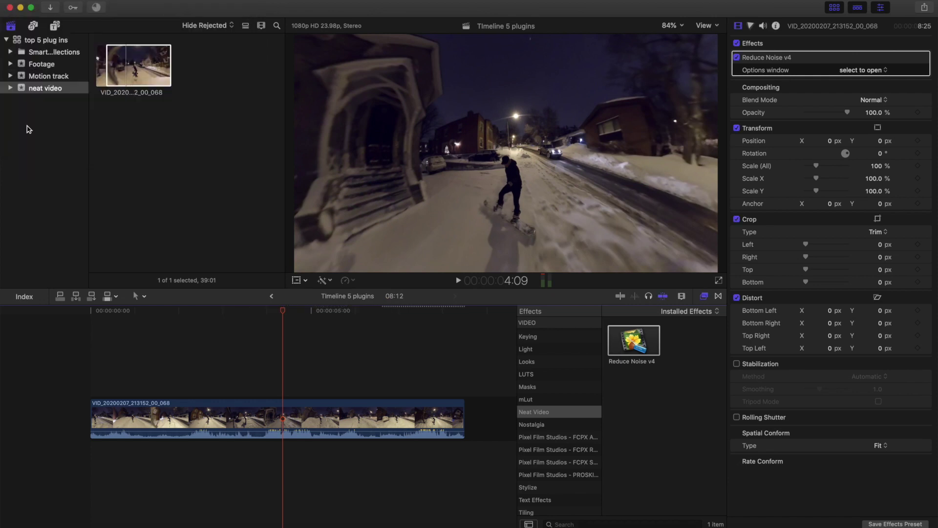
key(Home)
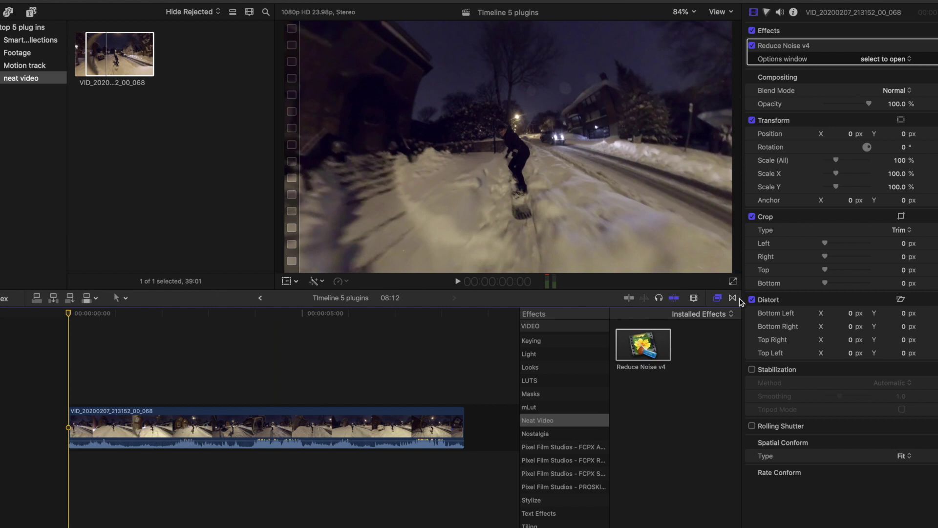